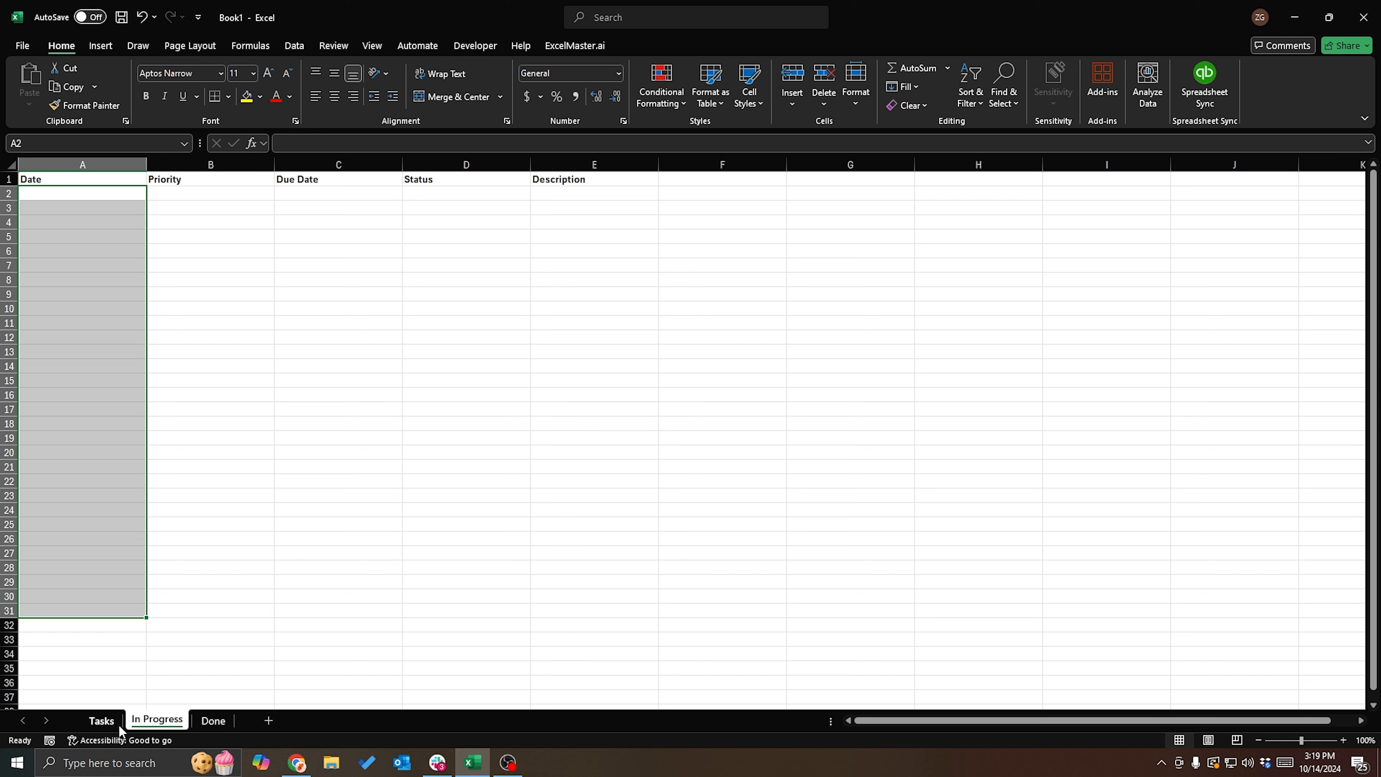
# Review the column headers and the empty rows below them on the Tasks, In Progress and Done sheets.
pyautogui.click(102, 720)
pyautogui.click(52, 191)
pyautogui.moveTo(52, 191); pyautogui.dragTo(435, 181)
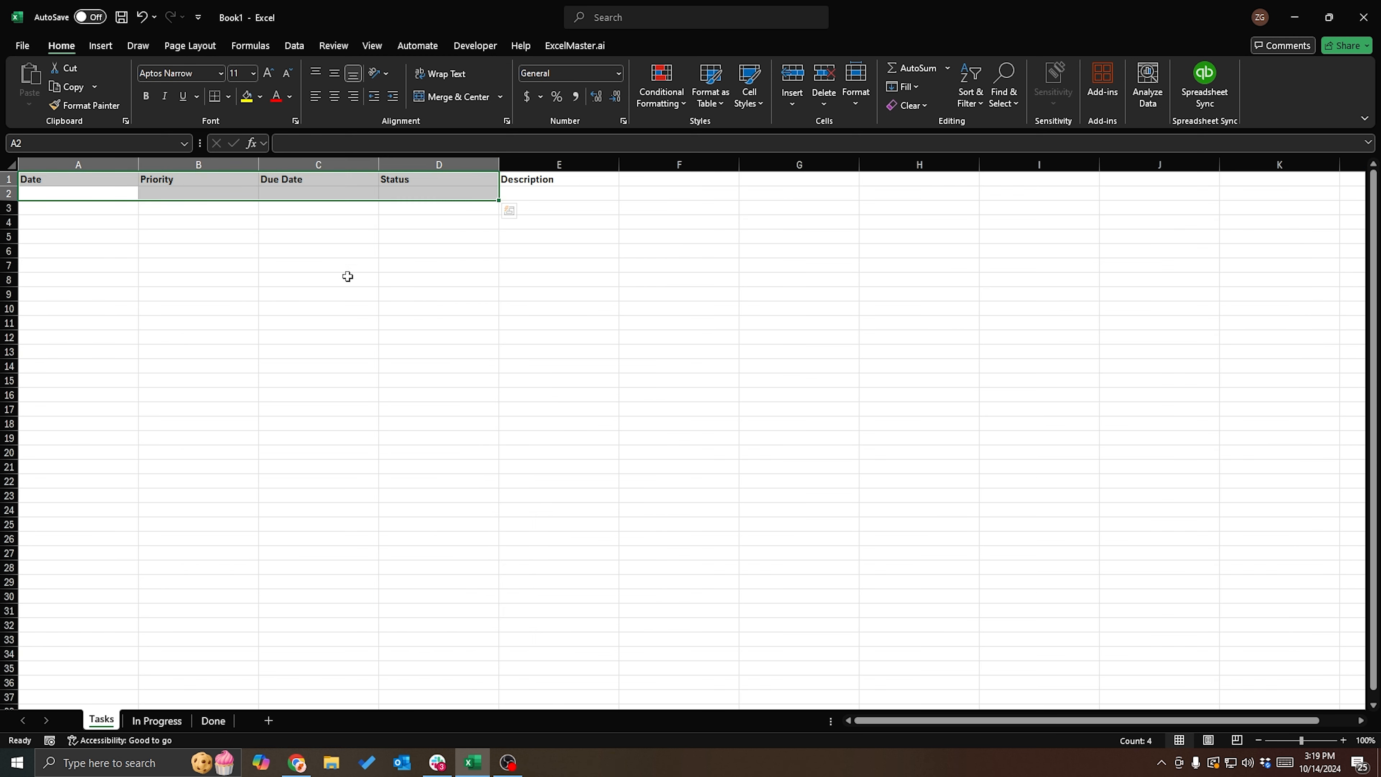
pyautogui.click(157, 723)
pyautogui.click(213, 722)
pyautogui.click(157, 722)
pyautogui.click(97, 722)
pyautogui.click(160, 724)
pyautogui.click(213, 723)
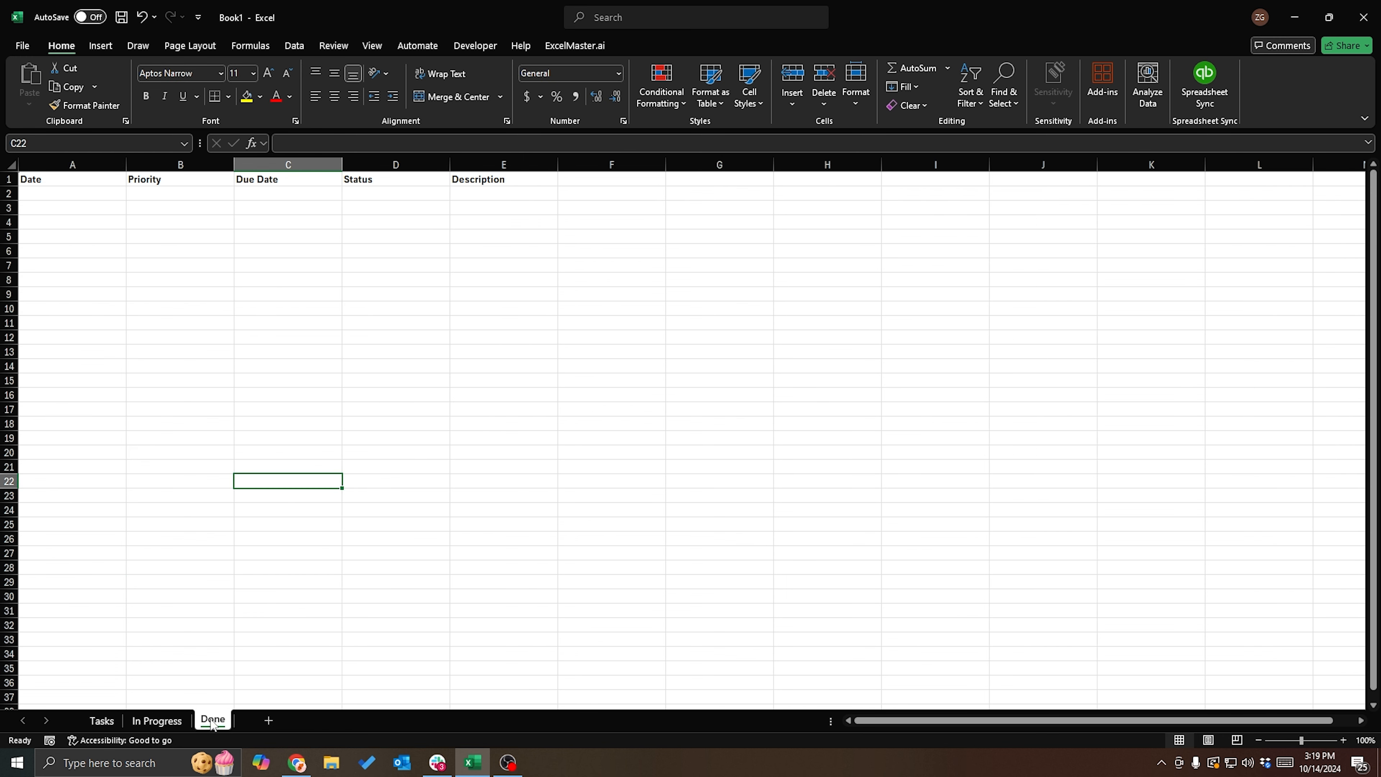
pyautogui.click(174, 723)
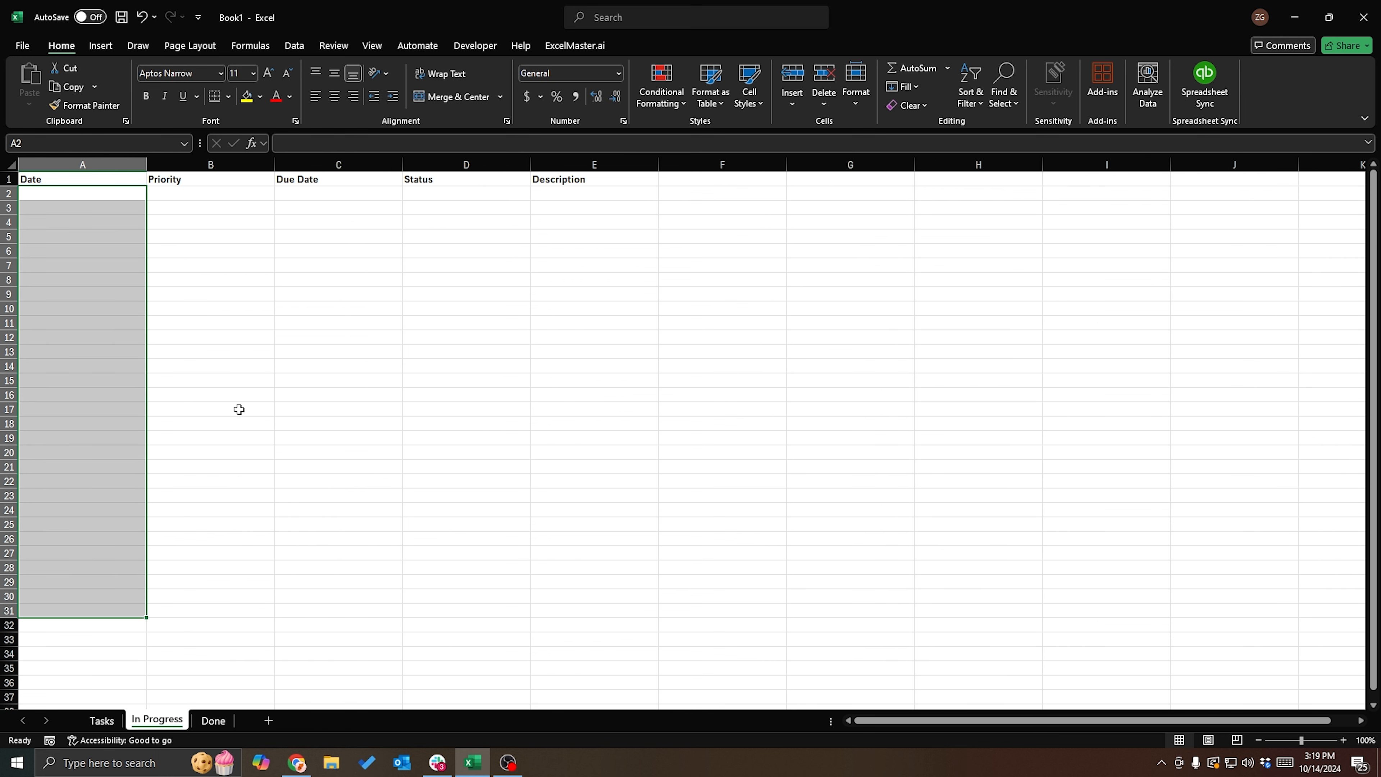
pyautogui.moveTo(58, 193); pyautogui.dragTo(544, 195)
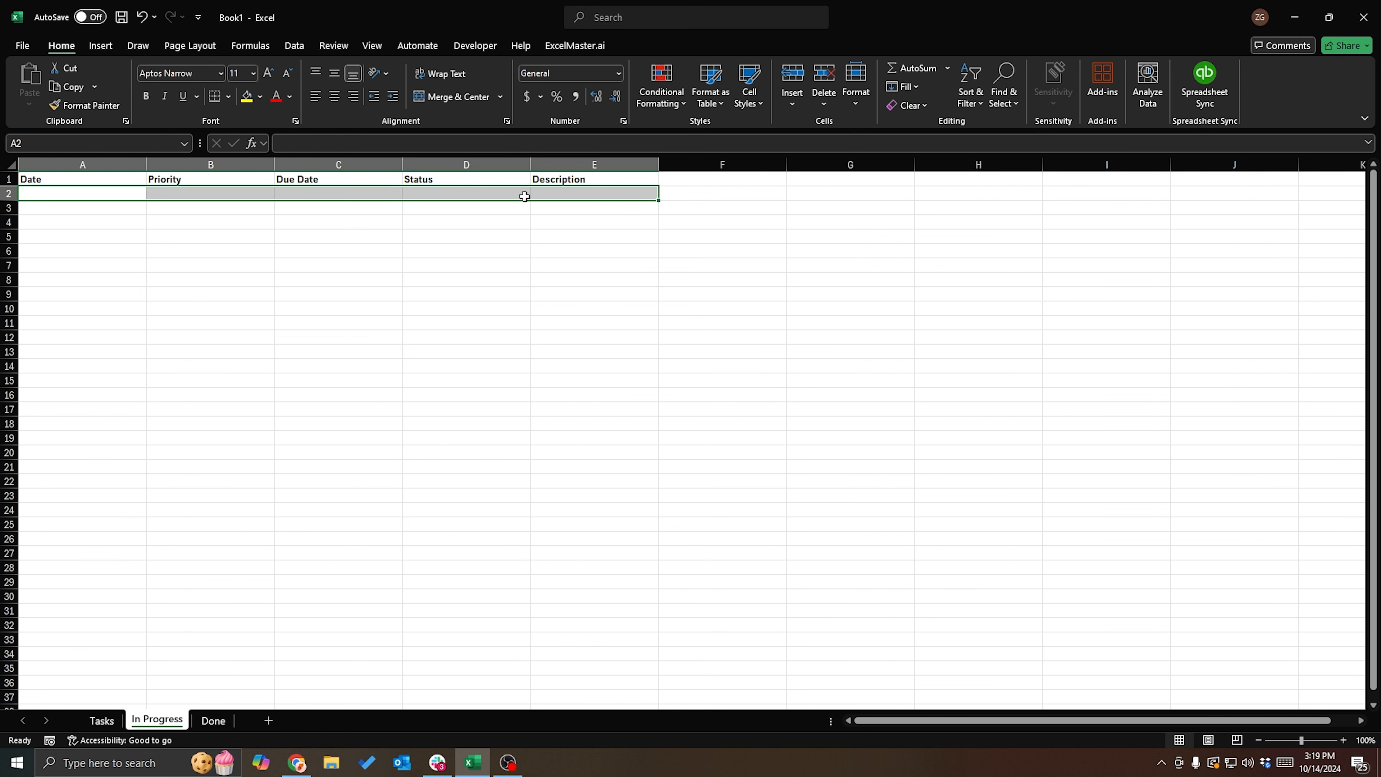
pyautogui.click(451, 193)
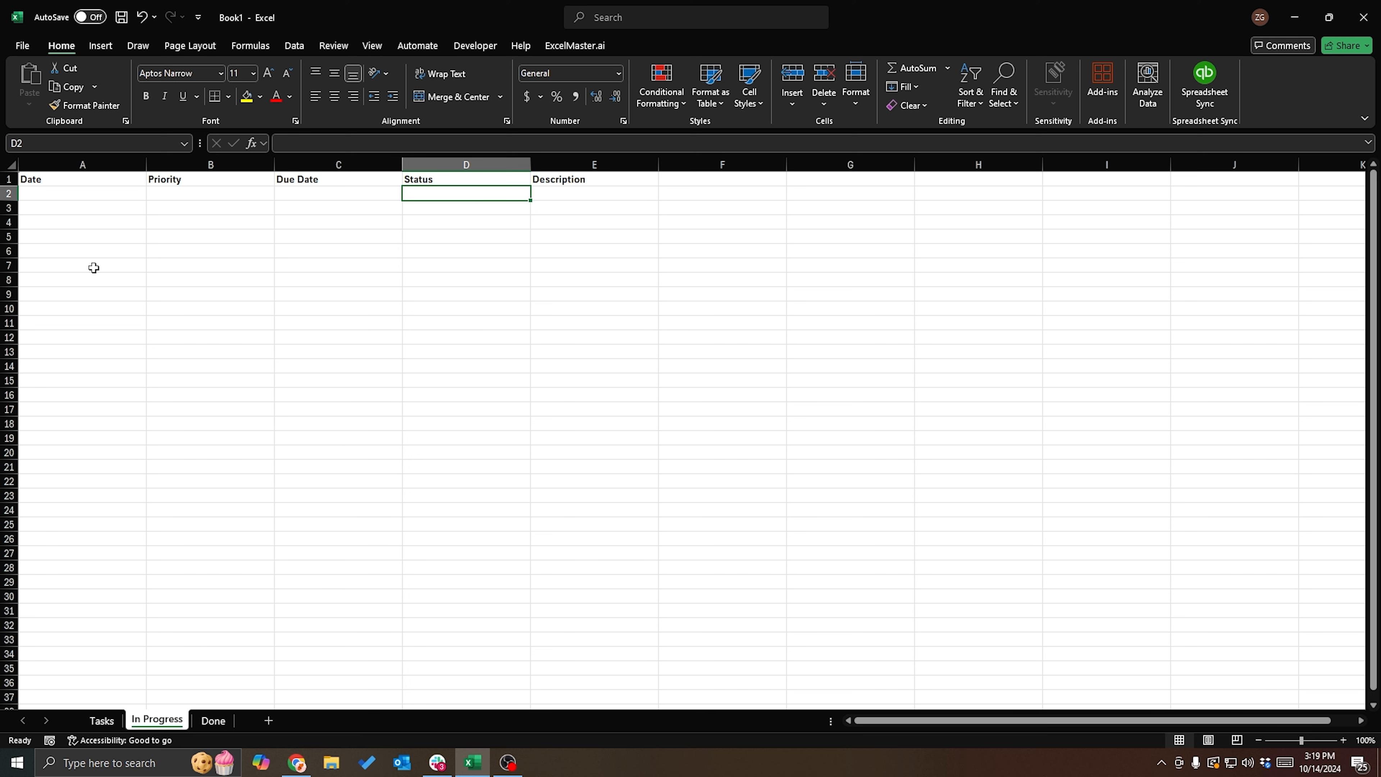
pyautogui.click(9, 194)
pyautogui.click(213, 720)
pyautogui.moveTo(28, 197); pyautogui.dragTo(544, 195)
pyautogui.moveTo(74, 211); pyautogui.dragTo(543, 210)
pyautogui.click(515, 283)
pyautogui.click(100, 720)
pyautogui.click(60, 191)
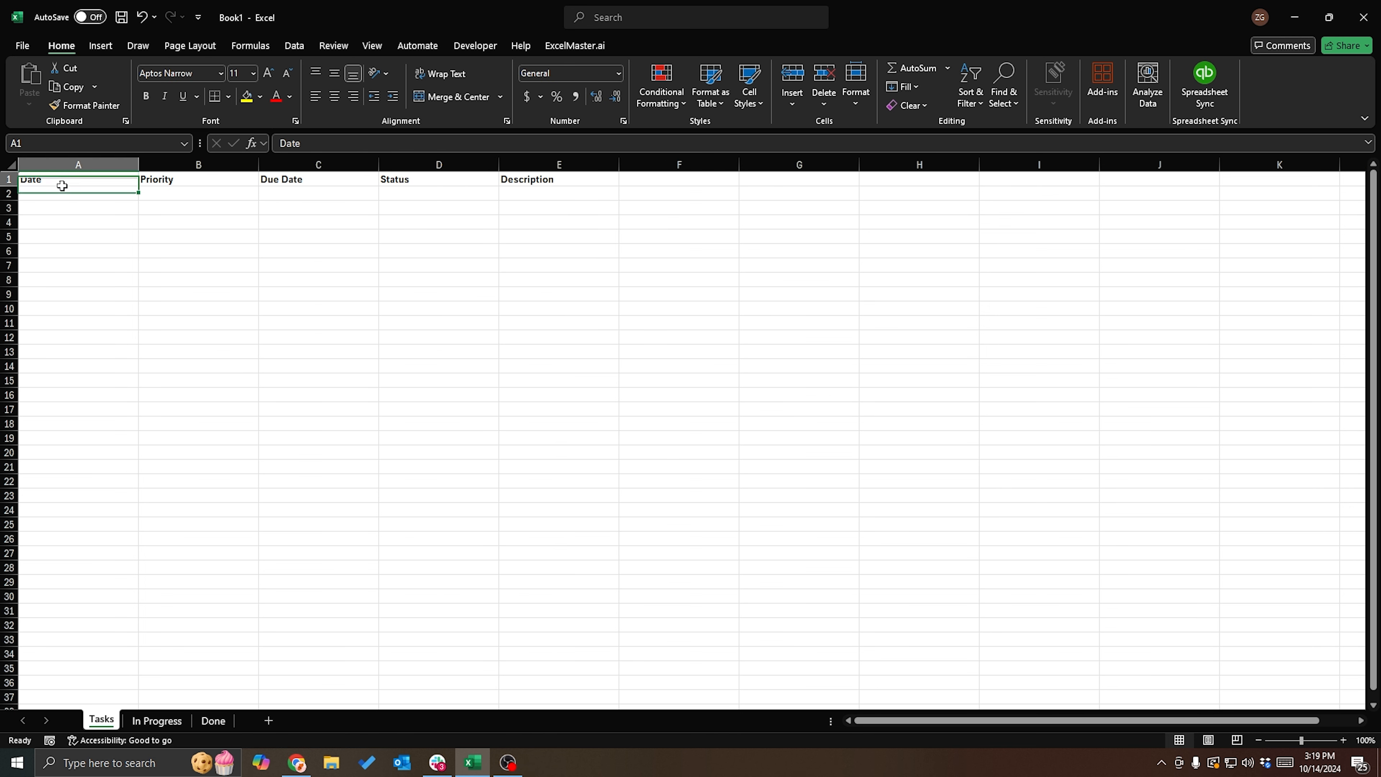
pyautogui.write('1')
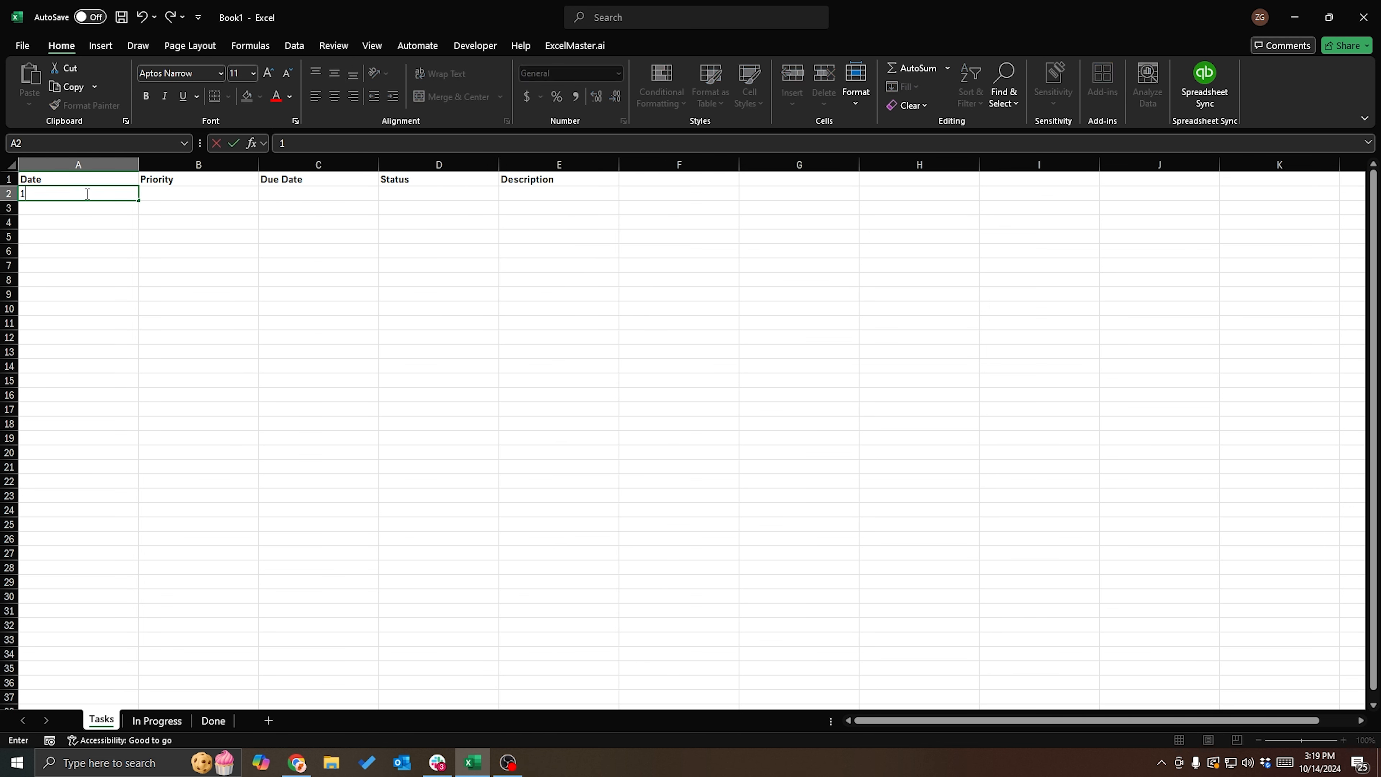
pyautogui.click(149, 241)
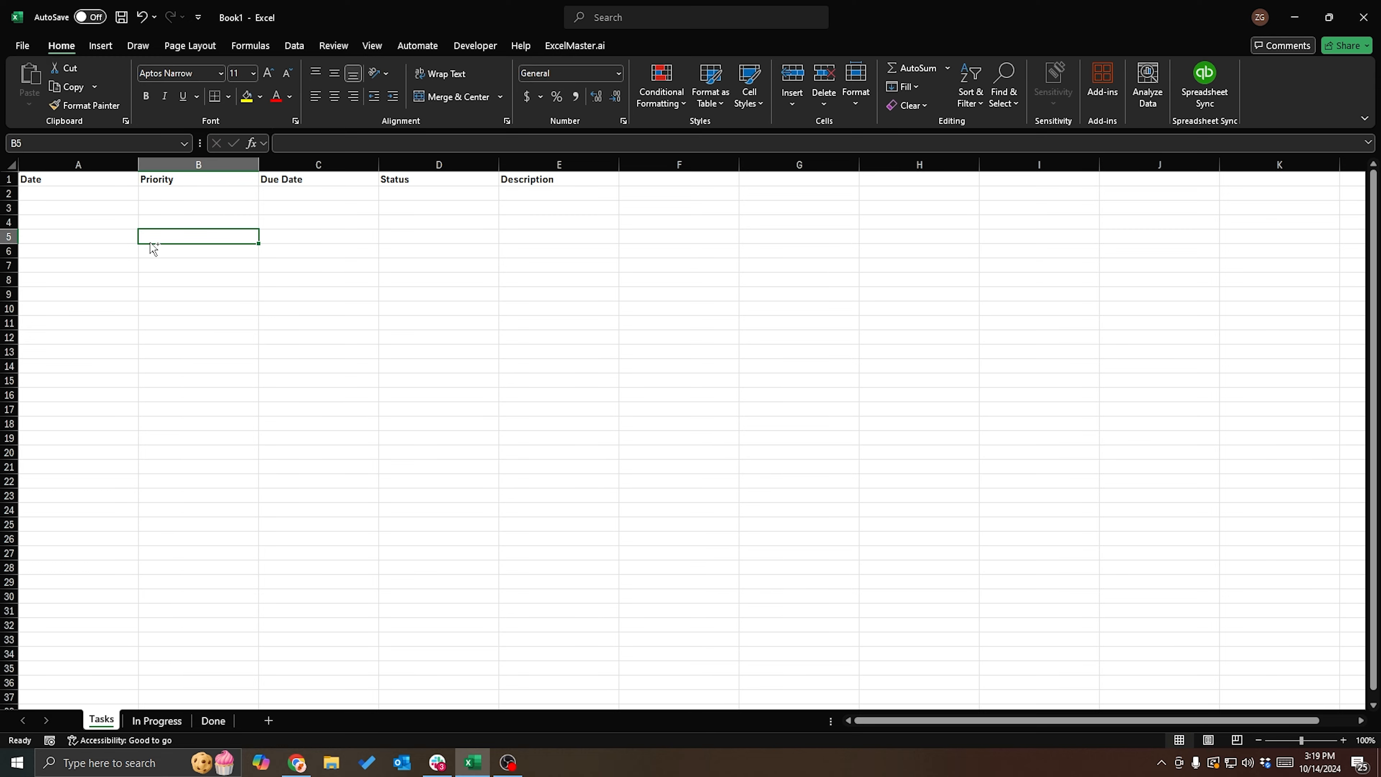
# Enlarge the view of the Tasks, In Progress and Done sheets to 145%.
pyautogui.scroll(3, 149, 241)
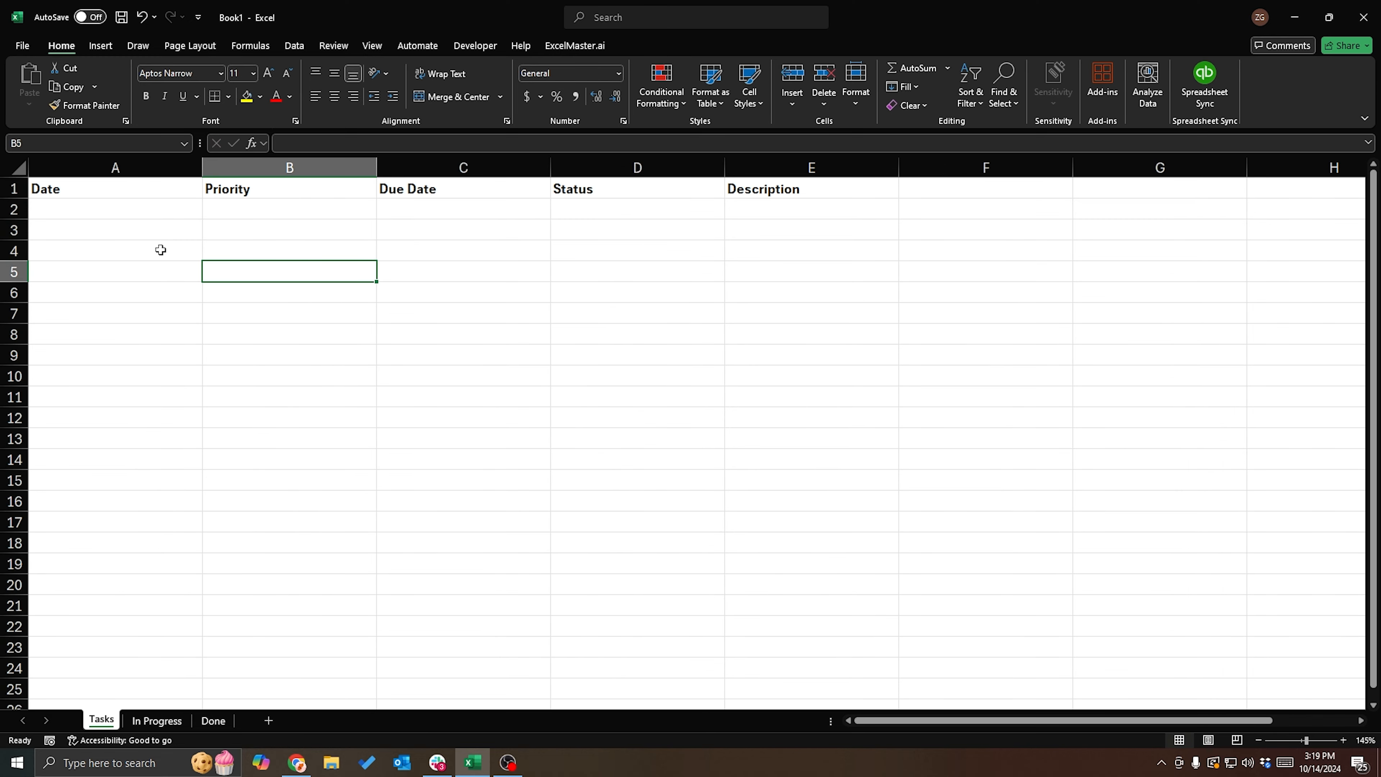
pyautogui.click(156, 721)
pyautogui.scroll(3, 198, 435)
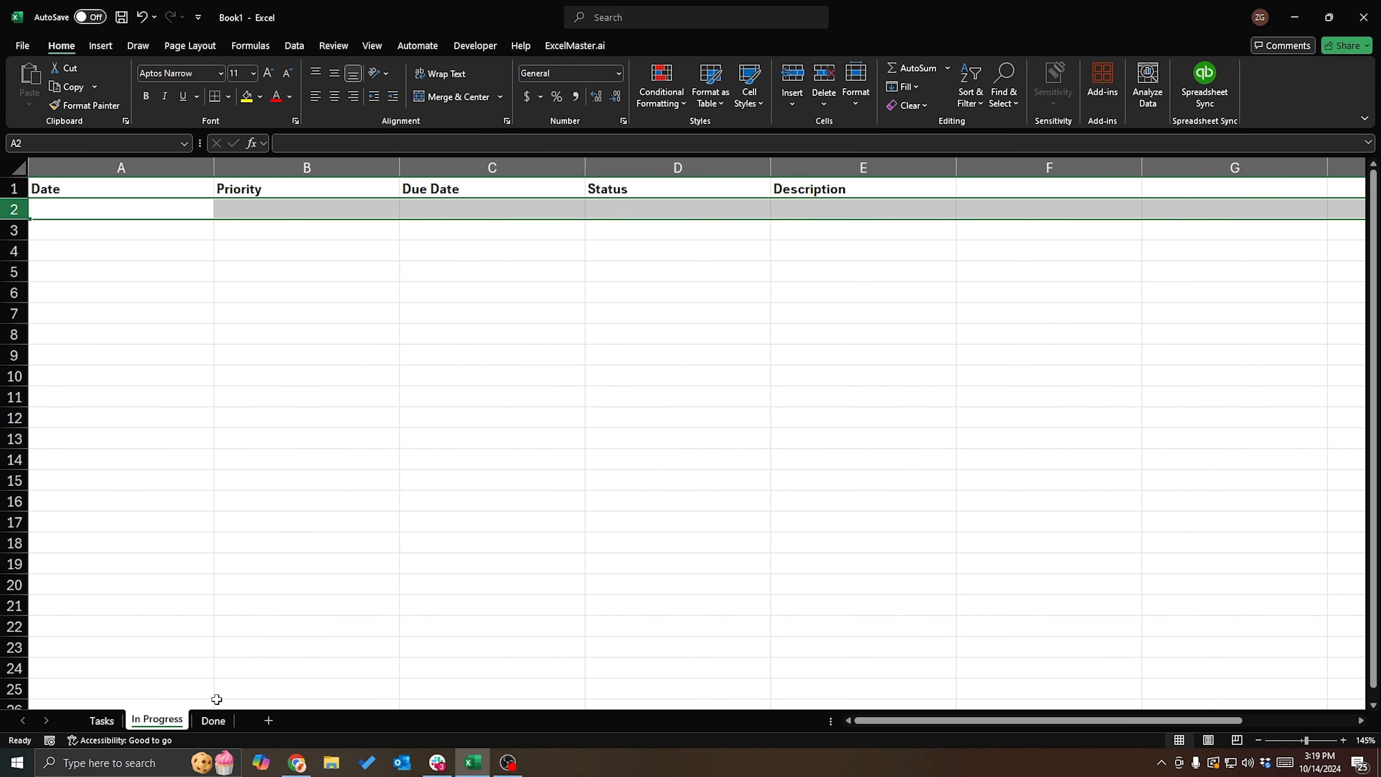
pyautogui.click(213, 720)
pyautogui.scroll(2, 225, 487)
pyautogui.scroll(1, 267, 559)
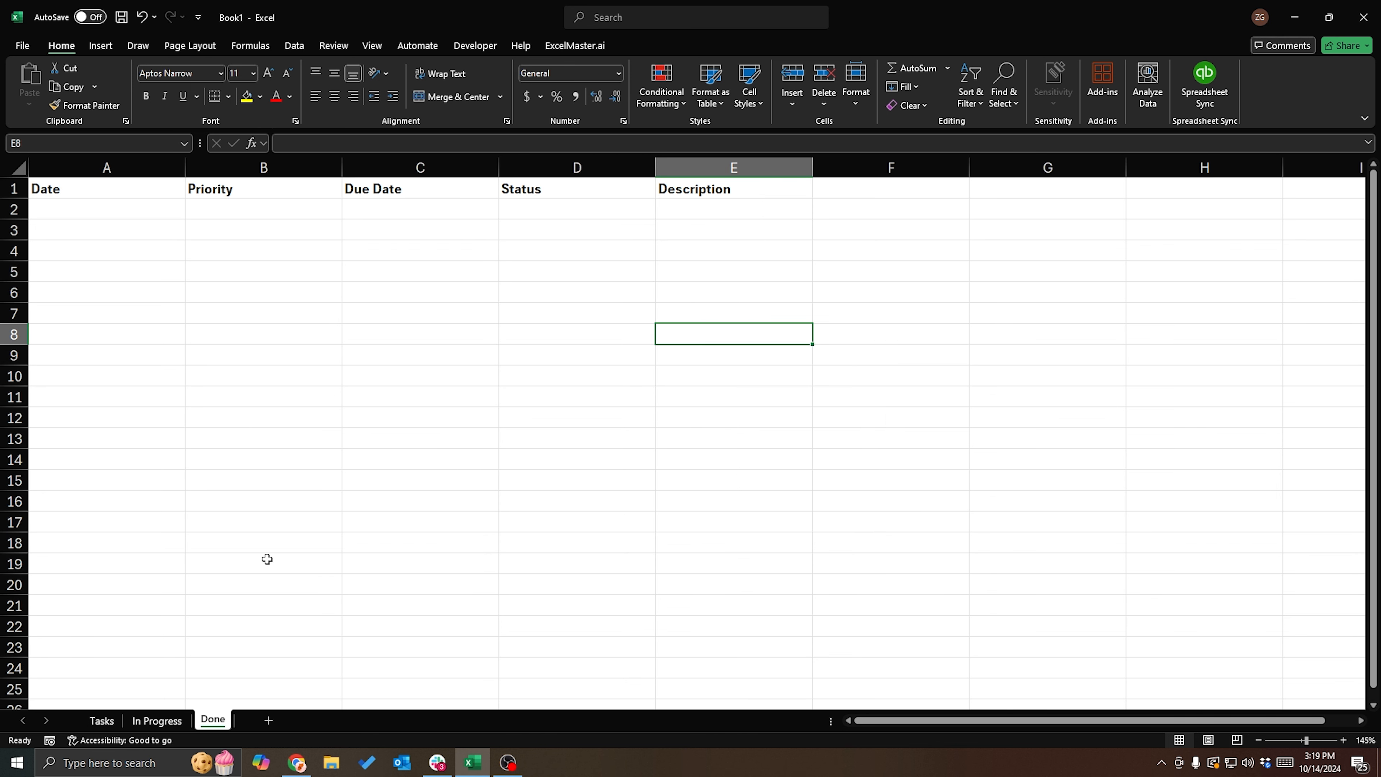
# Enter 1/1/2024 and 1/15/2024 in A2 and A3 of the Tasks sheet and extend the date series down to A6.
pyautogui.click(102, 721)
pyautogui.click(84, 207)
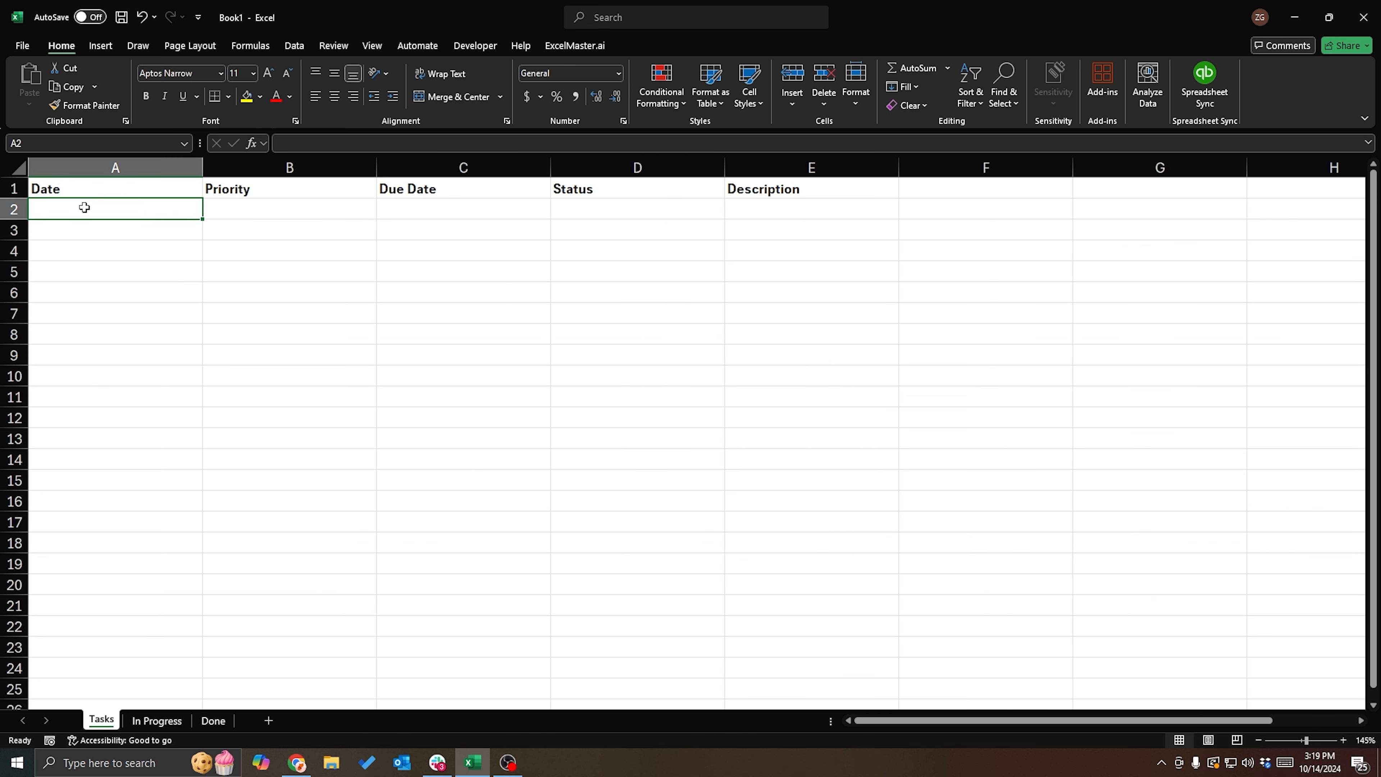
pyautogui.write('1/1/20')
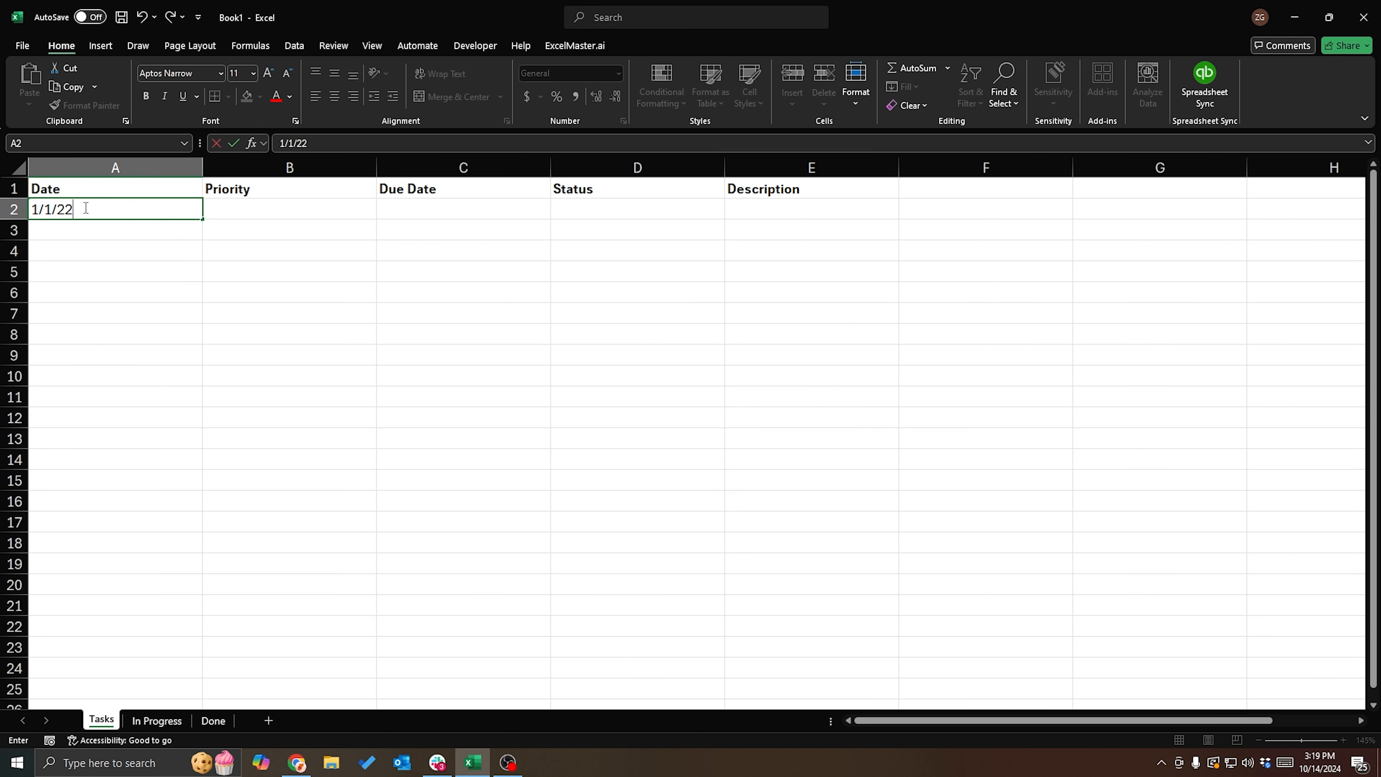
pyautogui.write('24')
pyautogui.press('Return')
pyautogui.write('1/1/')
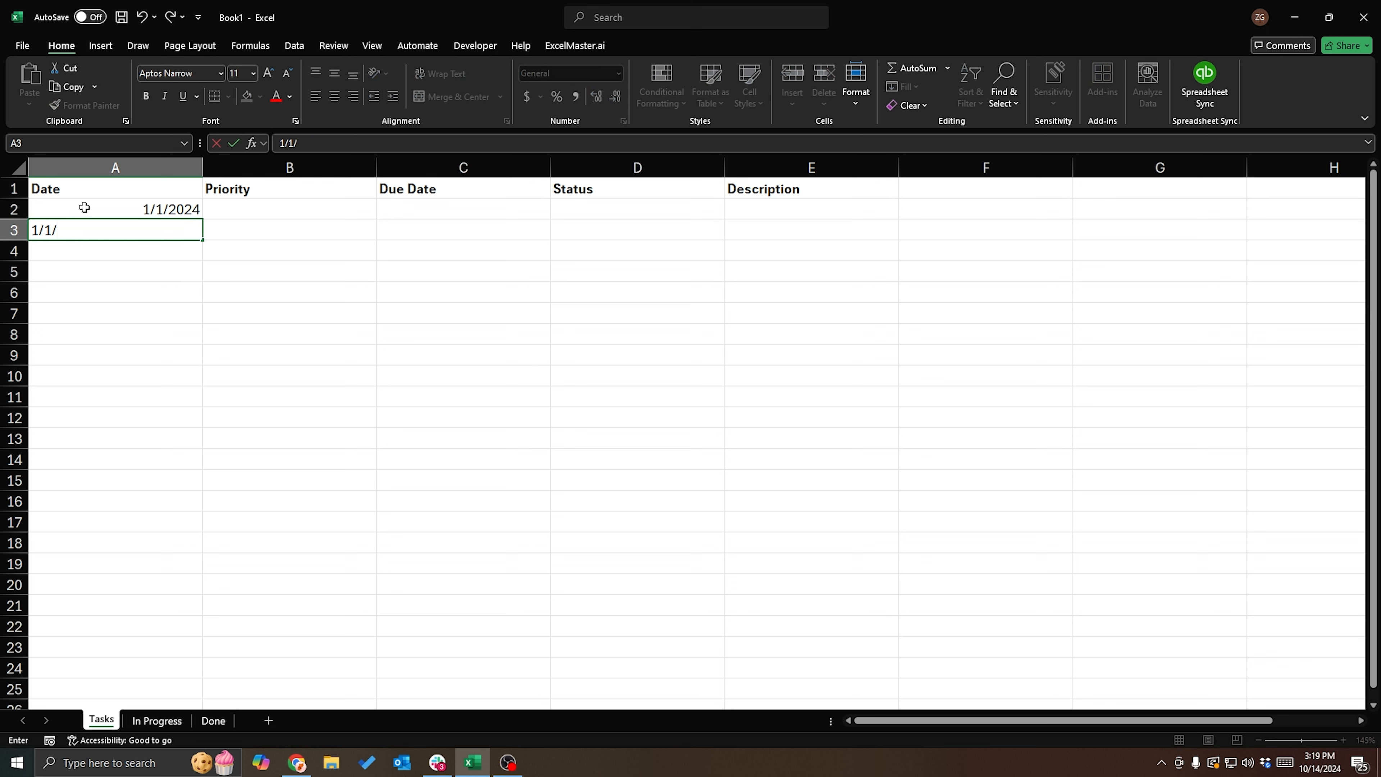
pyautogui.write('5')
pyautogui.press('Return')
pyautogui.moveTo(102, 211); pyautogui.dragTo(201, 296)
pyautogui.click(275, 225)
pyautogui.click(353, 208)
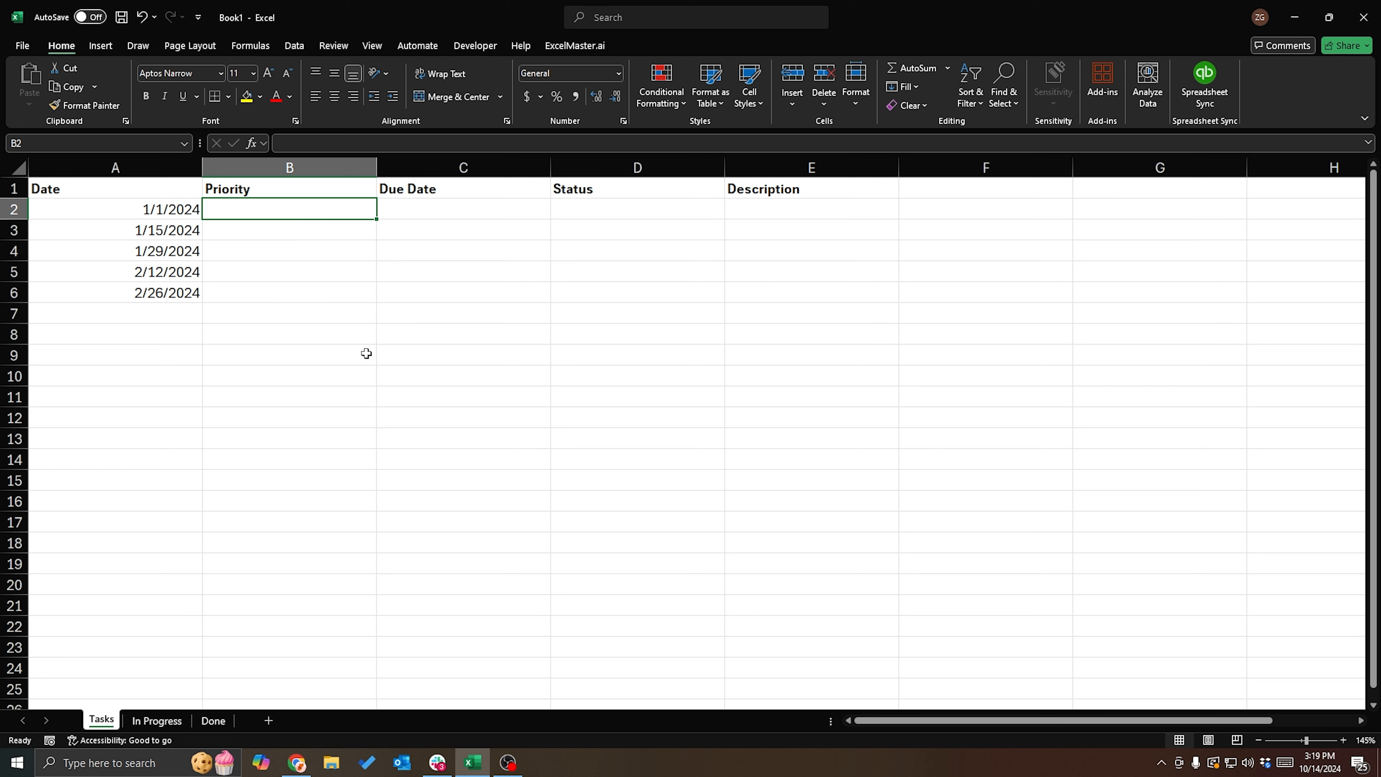
# Add a new worksheet and name it Data Validation.
pyautogui.click(268, 720)
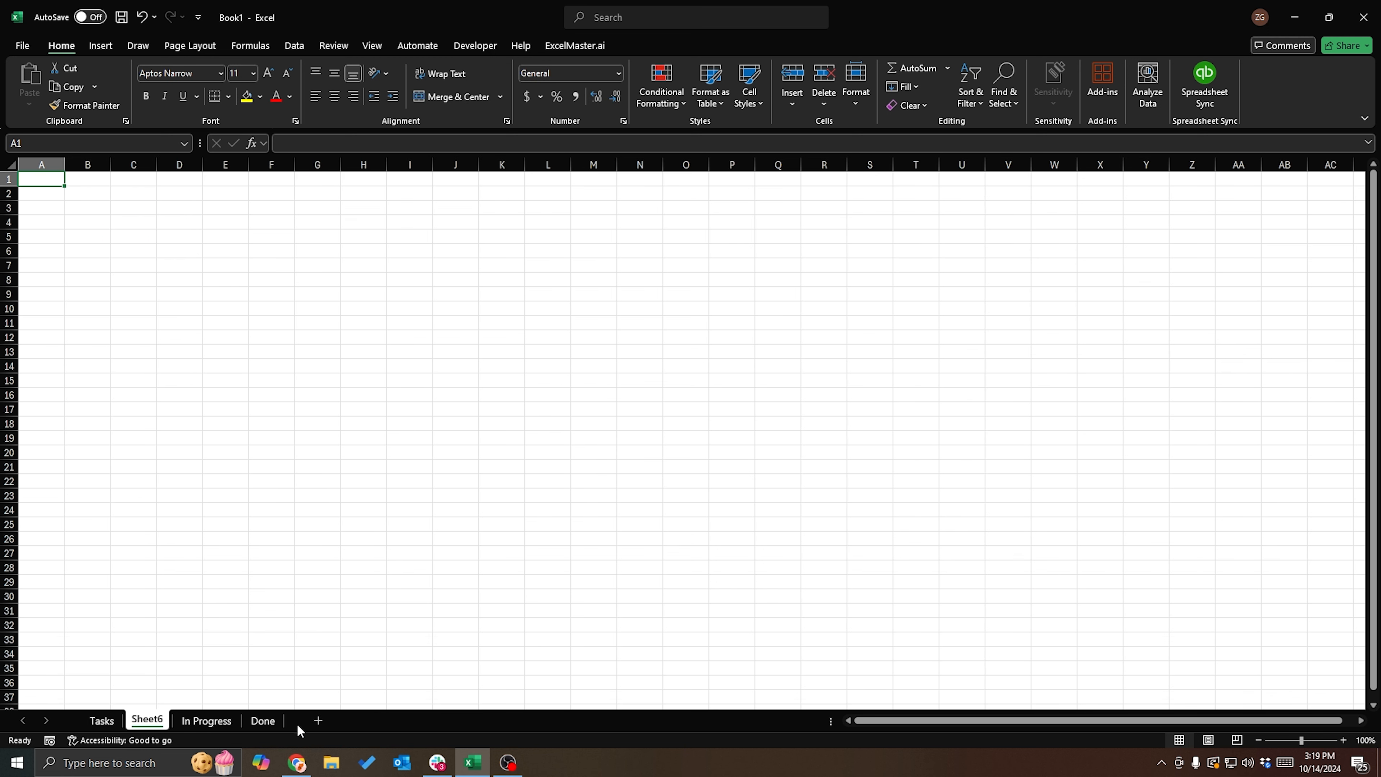
pyautogui.rightClick(154, 720)
pyautogui.click(230, 547)
pyautogui.write('Data Validatyion')
pyautogui.press('BackSpace')
pyautogui.press('BackSpace')
pyautogui.press('BackSpace')
pyautogui.press('BackSpace')
pyautogui.write('ion')
pyautogui.press('Return')
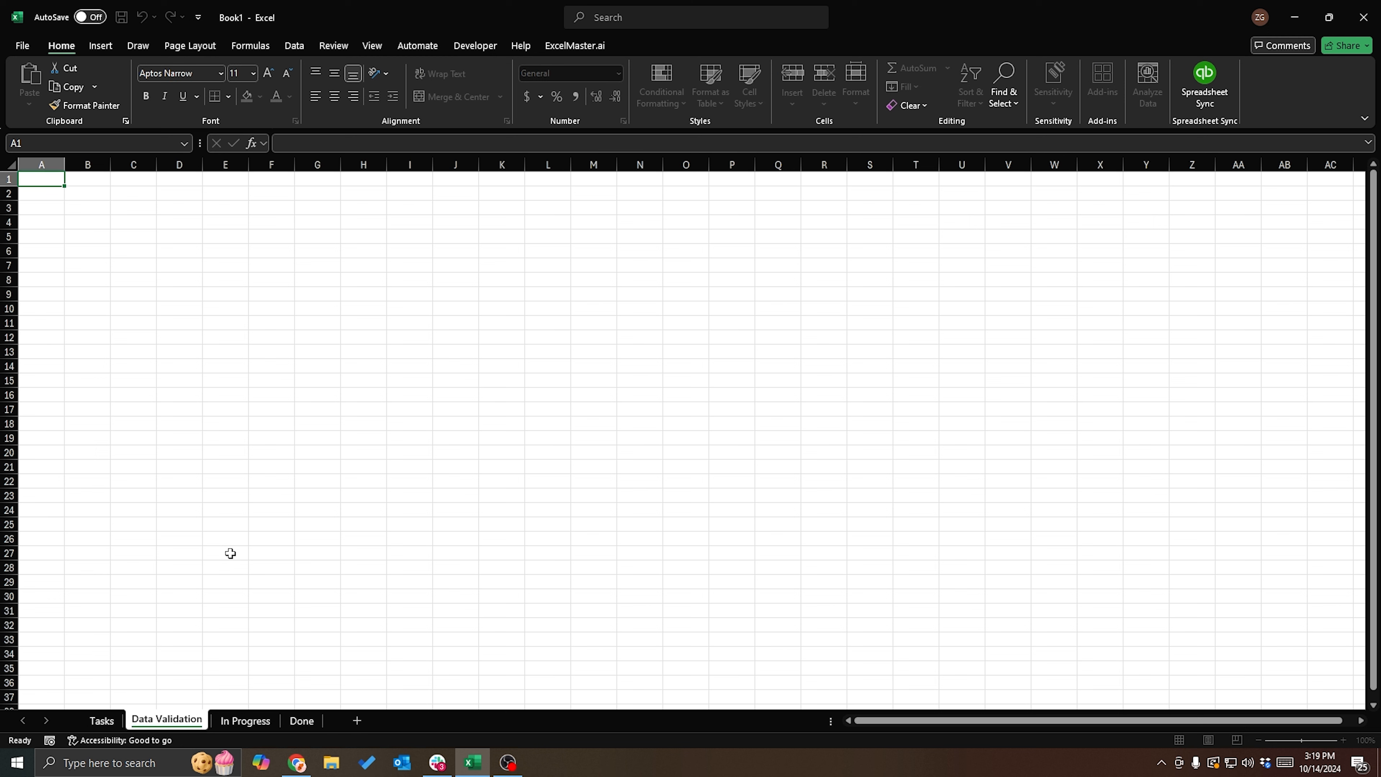
# Move the Data Validation sheet behind the Done sheet and make it the active sheet.
pyautogui.moveTo(164, 729); pyautogui.dragTo(326, 724)
pyautogui.click(158, 721)
pyautogui.click(277, 720)
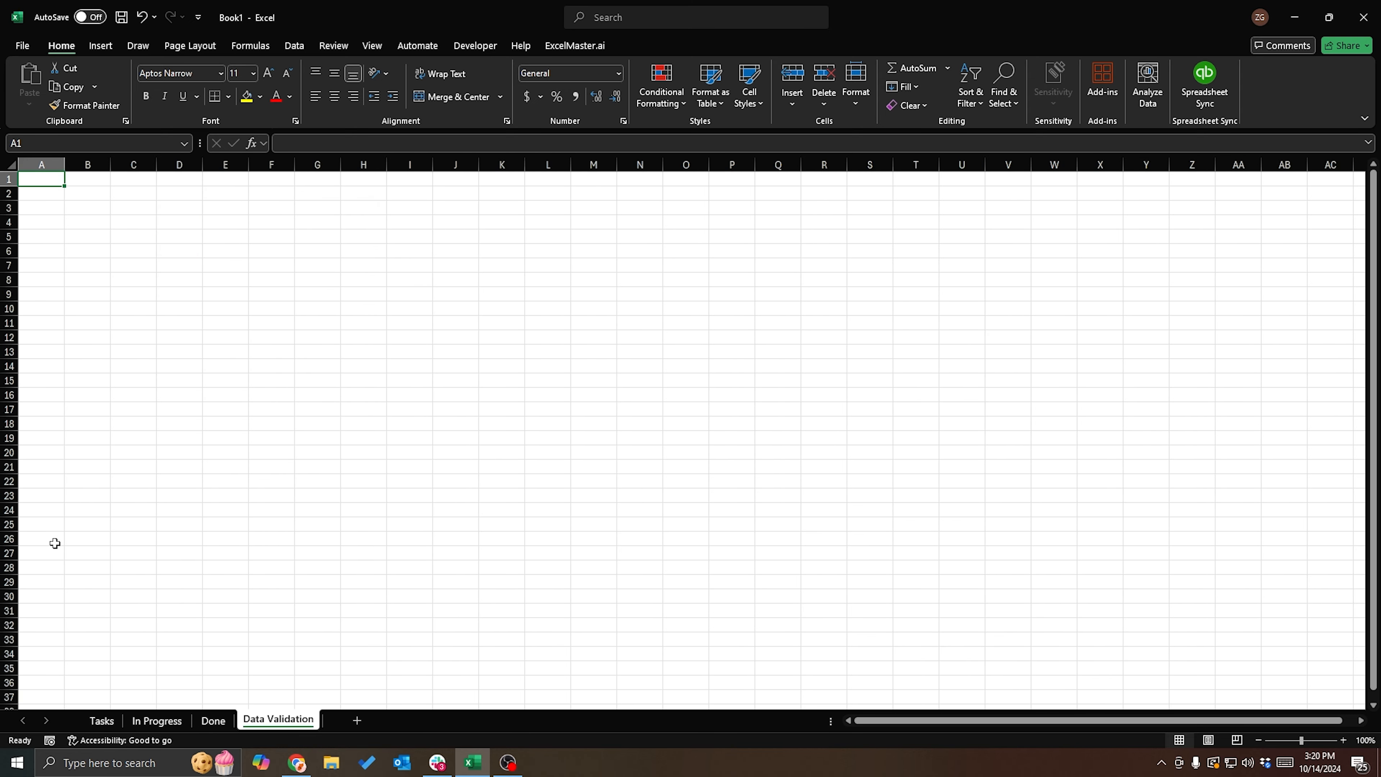
# Enter the headings Priority in A1 and Status in B1 of the Data Validation sheet.
pyautogui.click(87, 294)
pyautogui.click(42, 181)
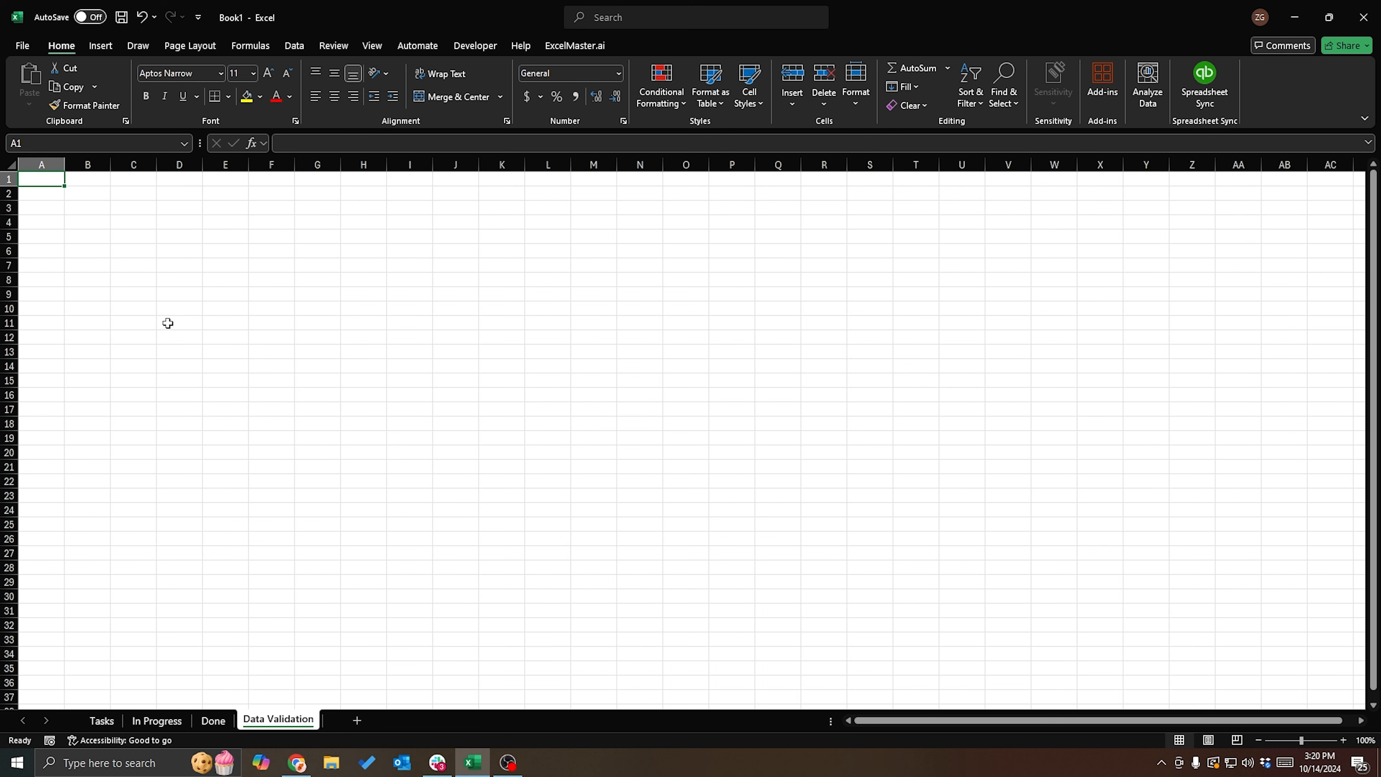
pyautogui.write('Pri')
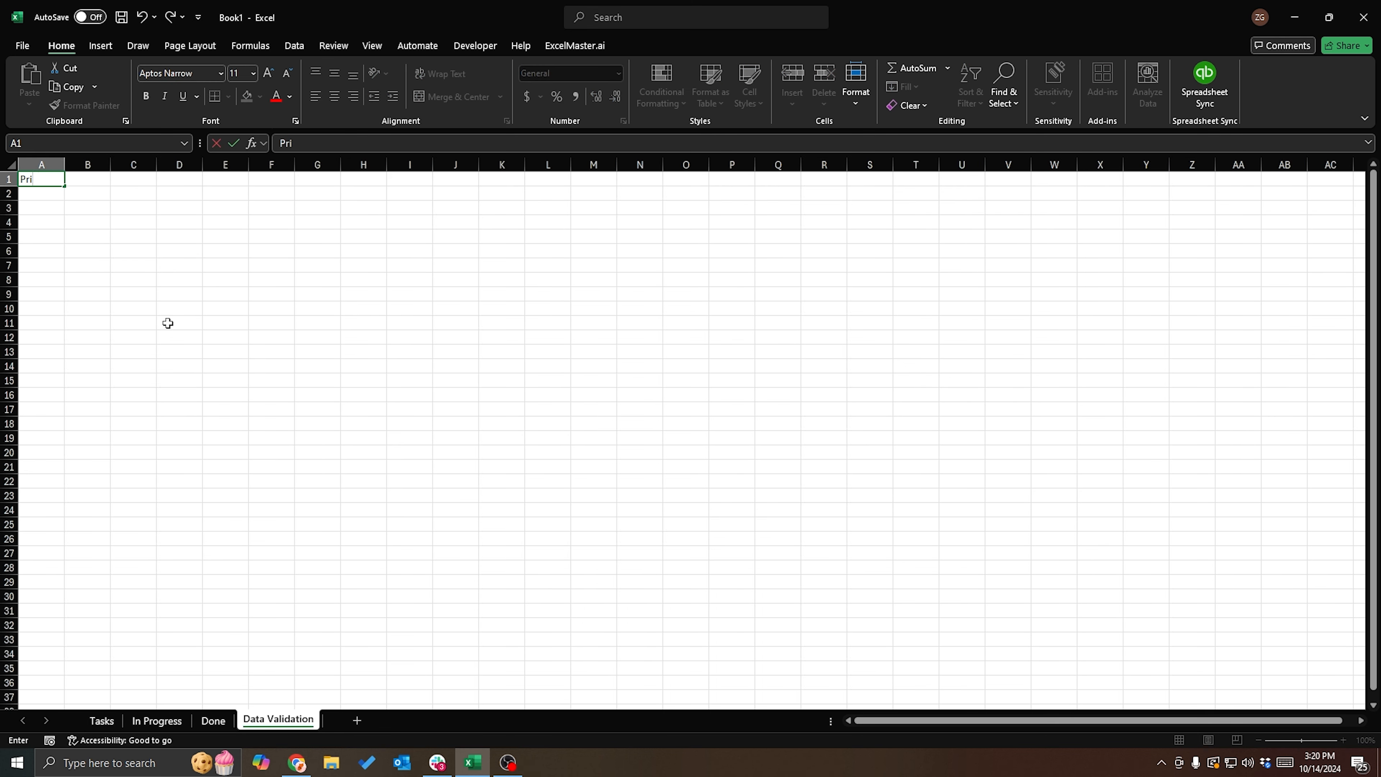
pyautogui.write('ority')
pyautogui.press('Return')
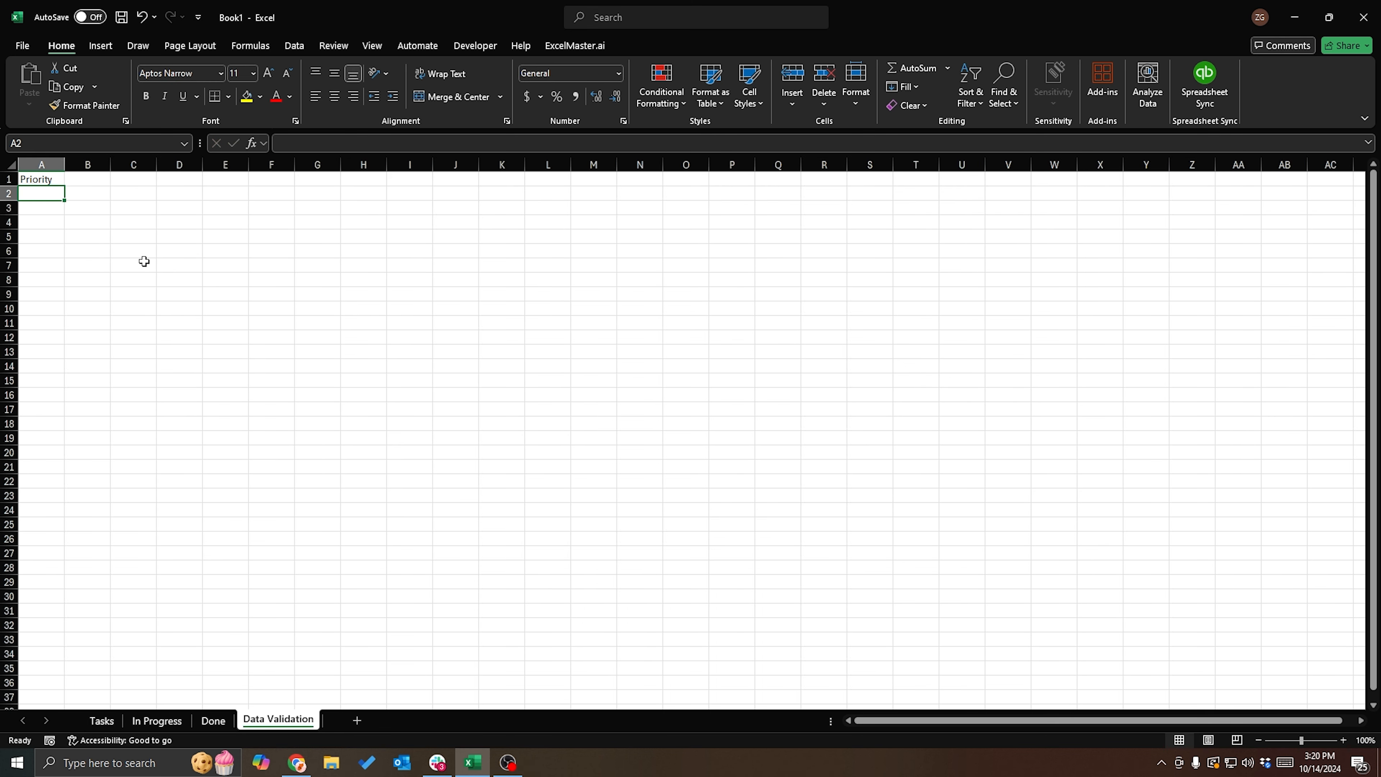
pyautogui.press('Up')
pyautogui.press('Right')
pyautogui.write('Stat')
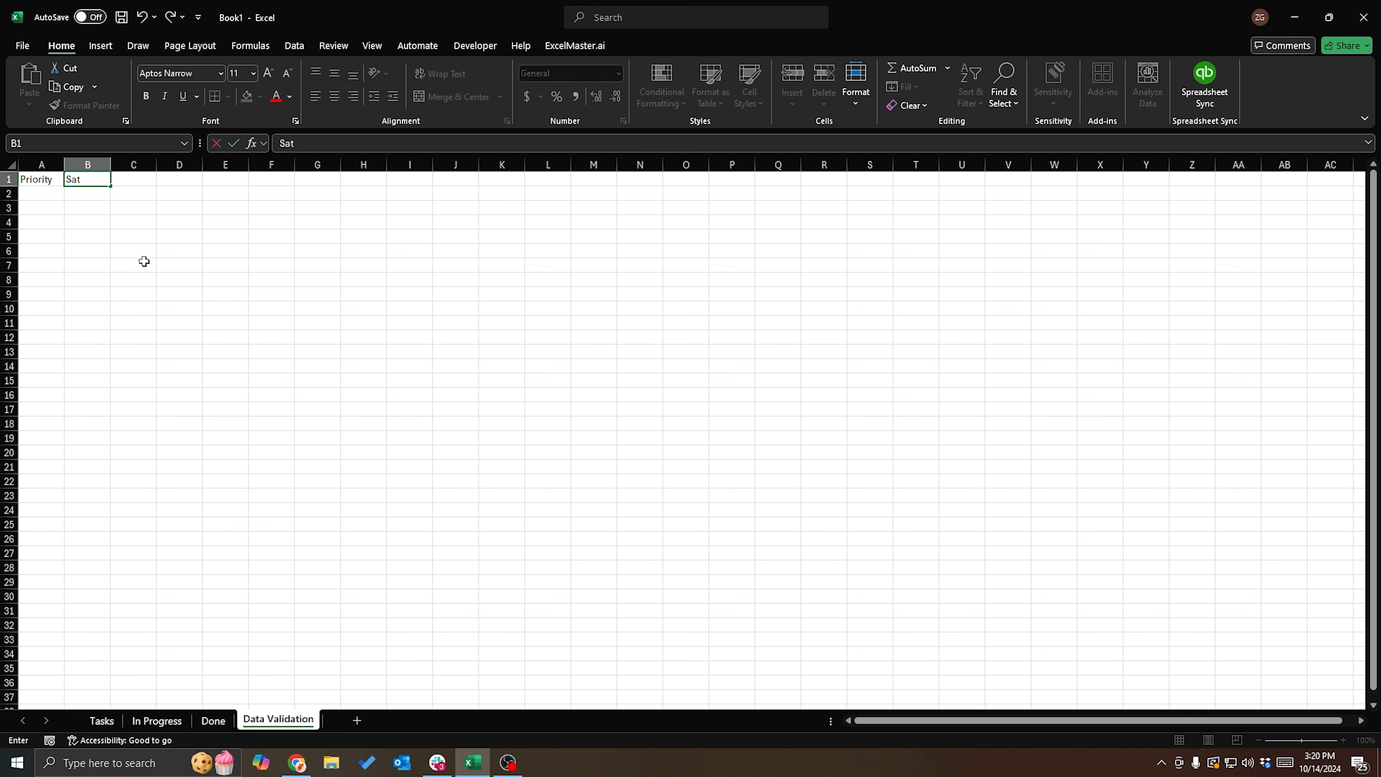
pyautogui.write('us')
pyautogui.press('Return')
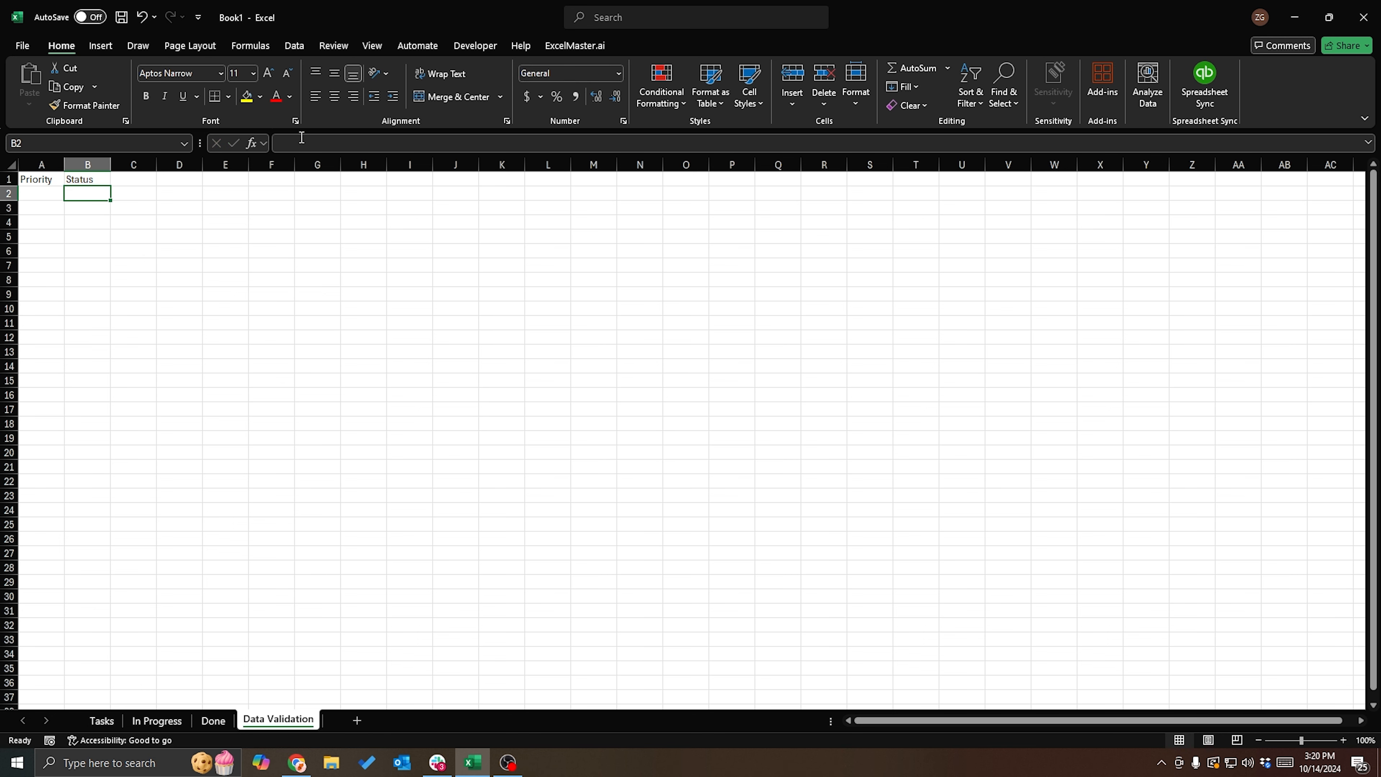
# Widen columns A and B equally and make the Priority and Status headings bold.
pyautogui.scroll(5, 213, 242)
pyautogui.moveTo(90, 167); pyautogui.dragTo(266, 170)
pyautogui.click(231, 243)
pyautogui.moveTo(124, 199); pyautogui.dragTo(250, 197)
pyautogui.hotkey('ctrl', 'b')
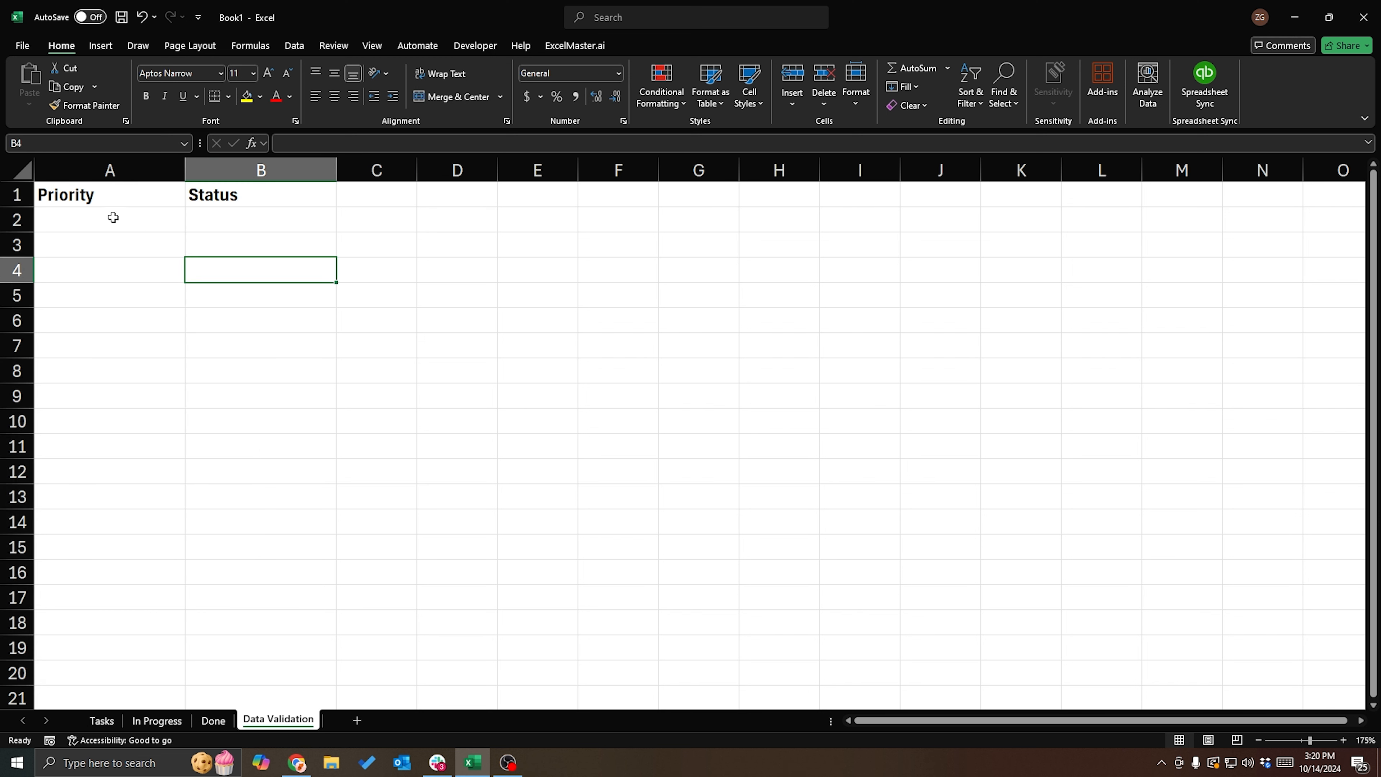
# List the priority options Low, Medium and High in A2 to A4.
pyautogui.click(104, 212)
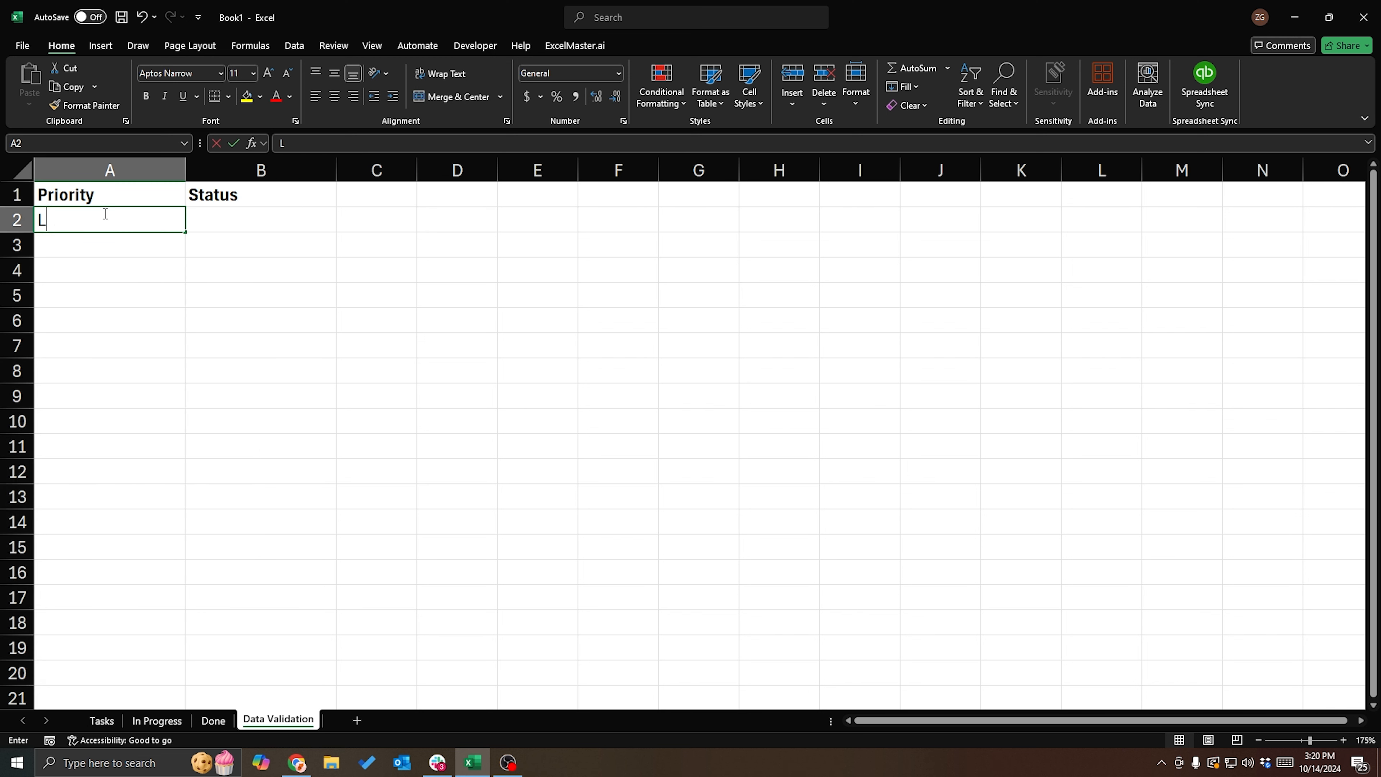
pyautogui.write('Low')
pyautogui.press('Return')
pyautogui.write('Medium')
pyautogui.press('Return')
pyautogui.write('High')
pyautogui.press('Tab')
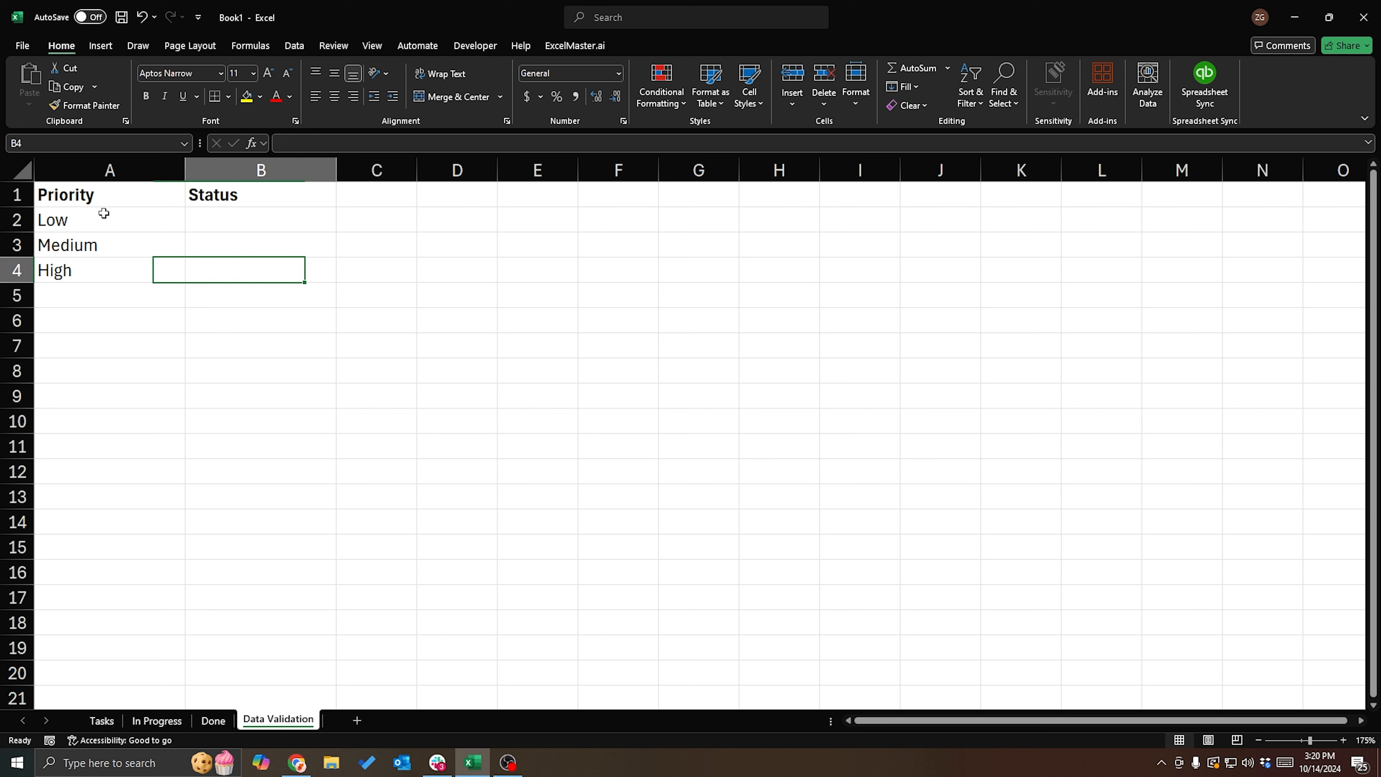
# List the status options Not Started, In Progress and Done in B2 to B4.
pyautogui.press('Up')
pyautogui.press('Up')
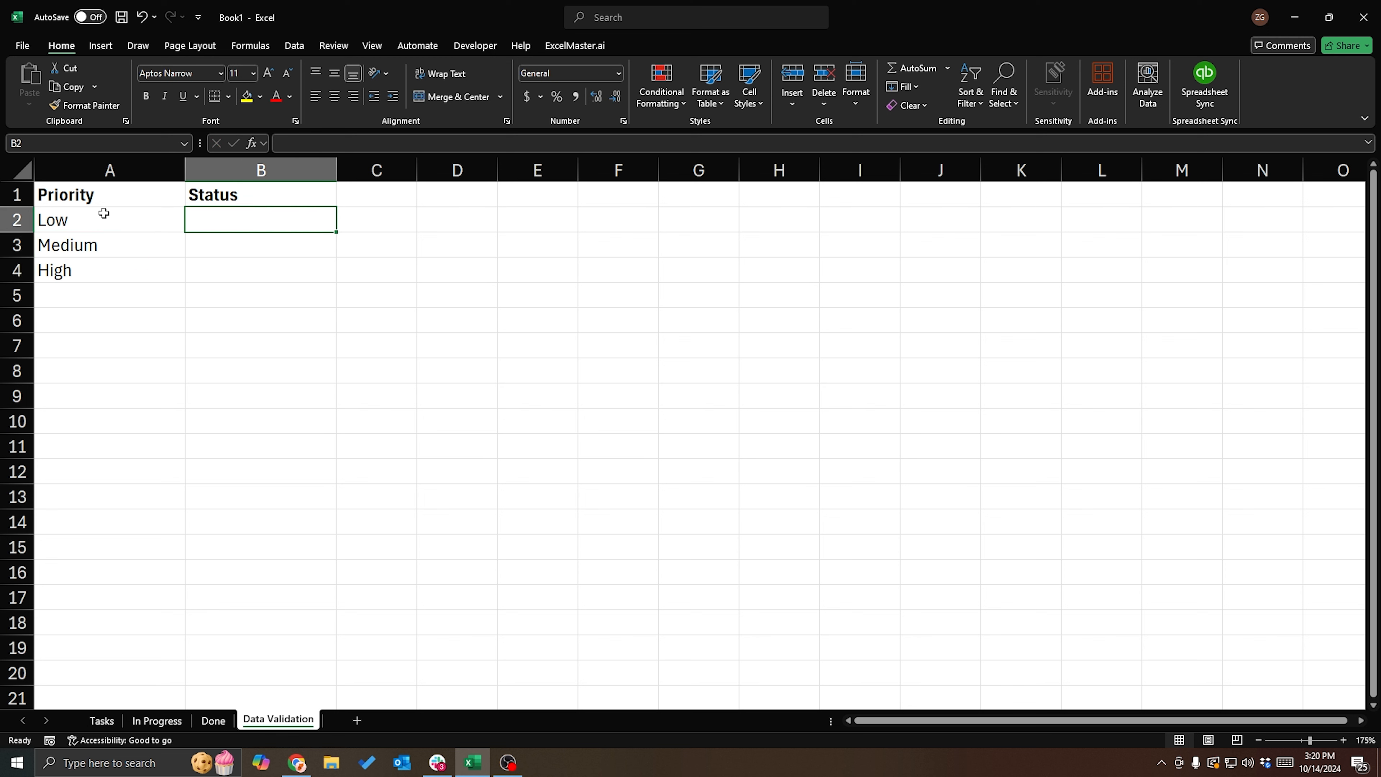
pyautogui.write('Not Started')
pyautogui.press('Return')
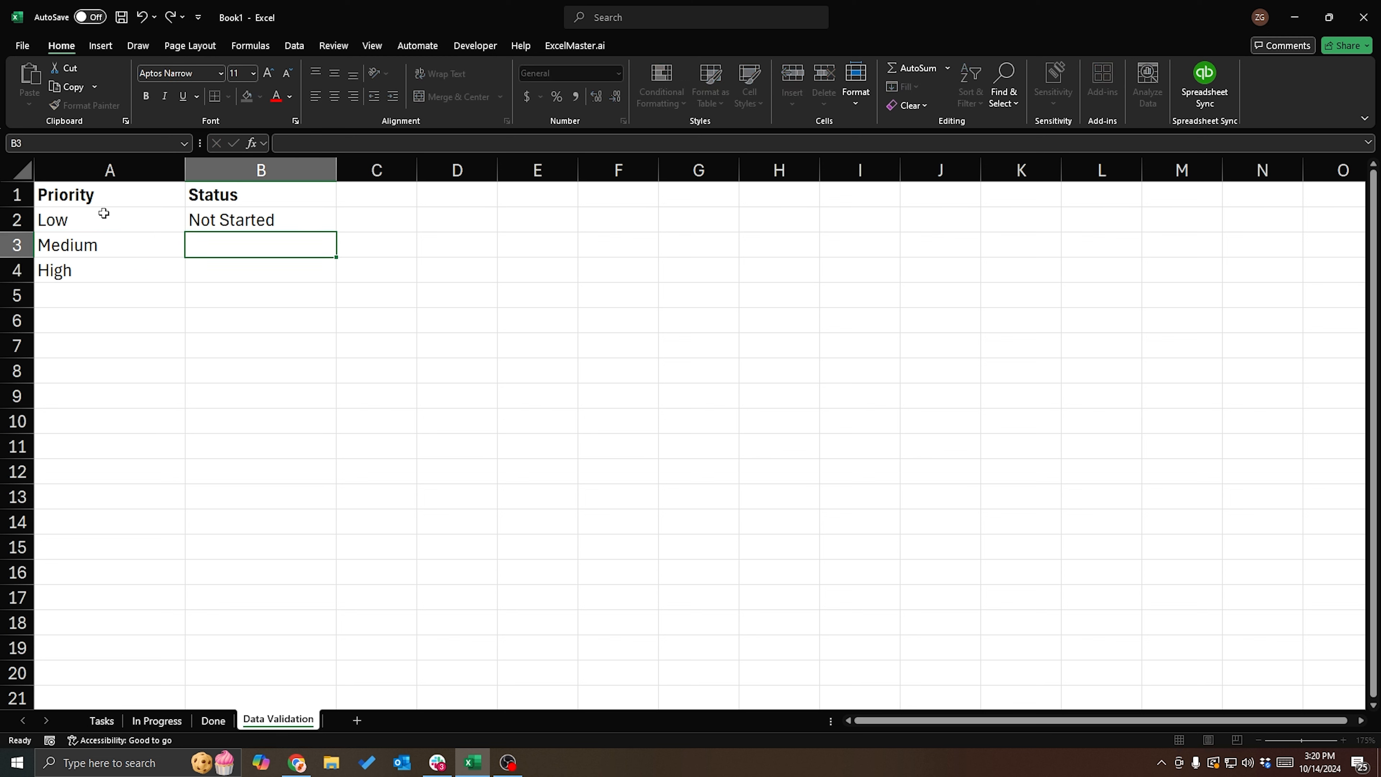
pyautogui.write('In Progres')
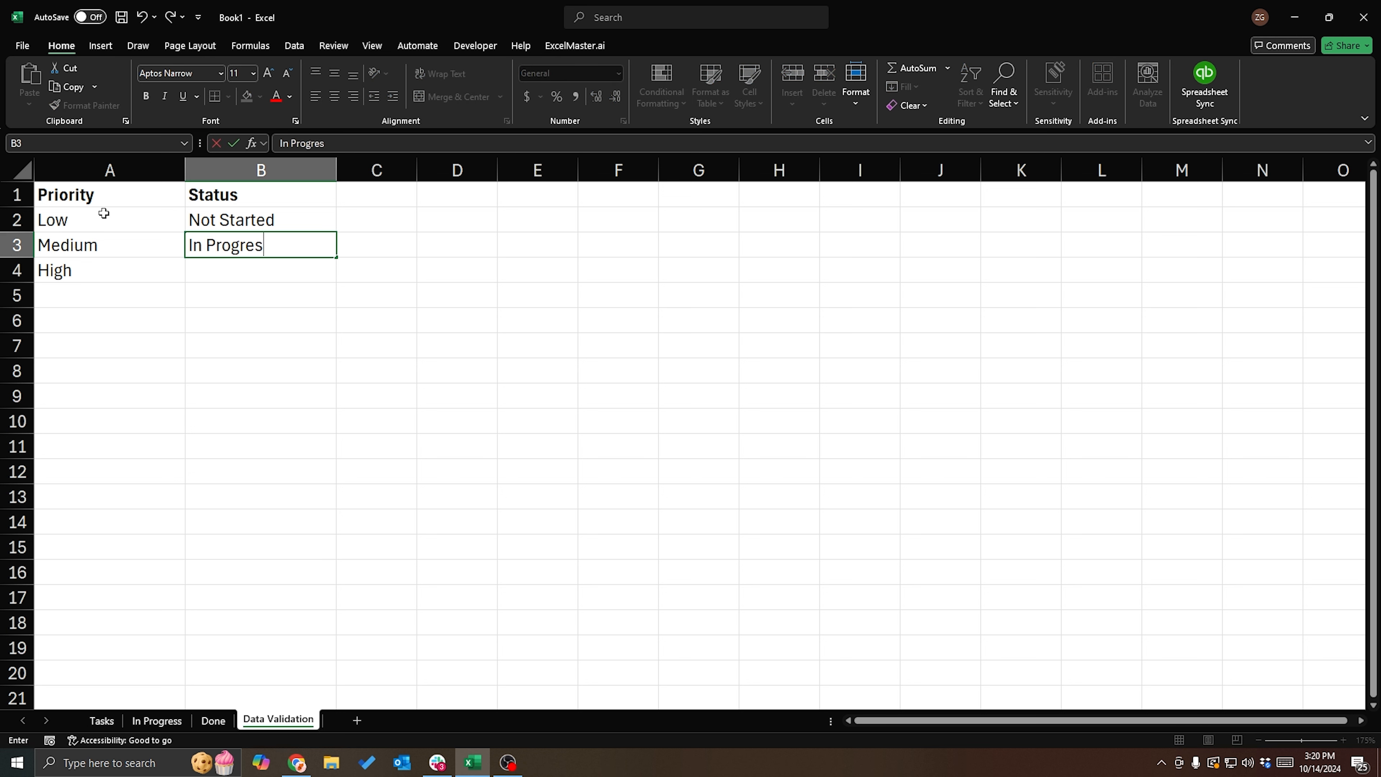
pyautogui.write('s')
pyautogui.press('Return')
pyautogui.write('Done')
pyautogui.press('Return')
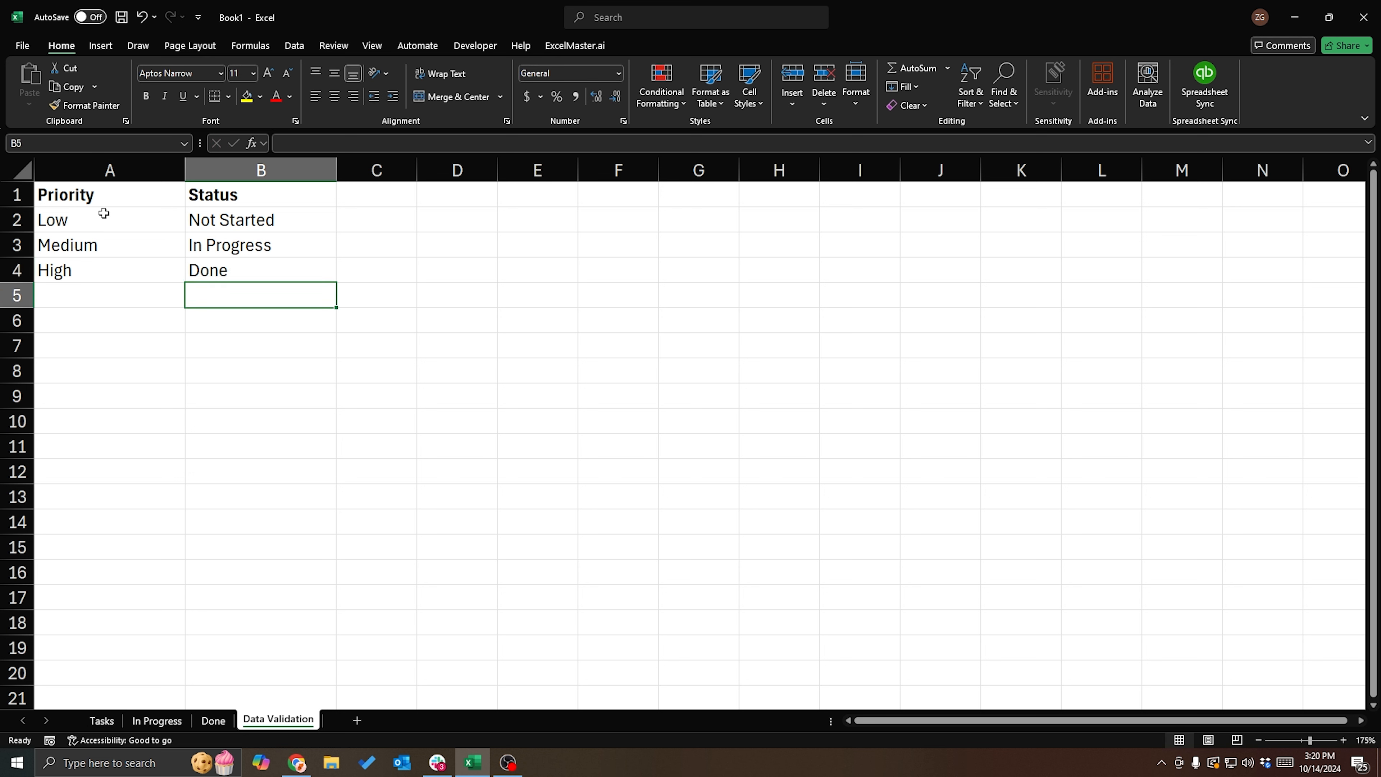
pyautogui.moveTo(193, 221); pyautogui.dragTo(247, 277)
pyautogui.click(376, 370)
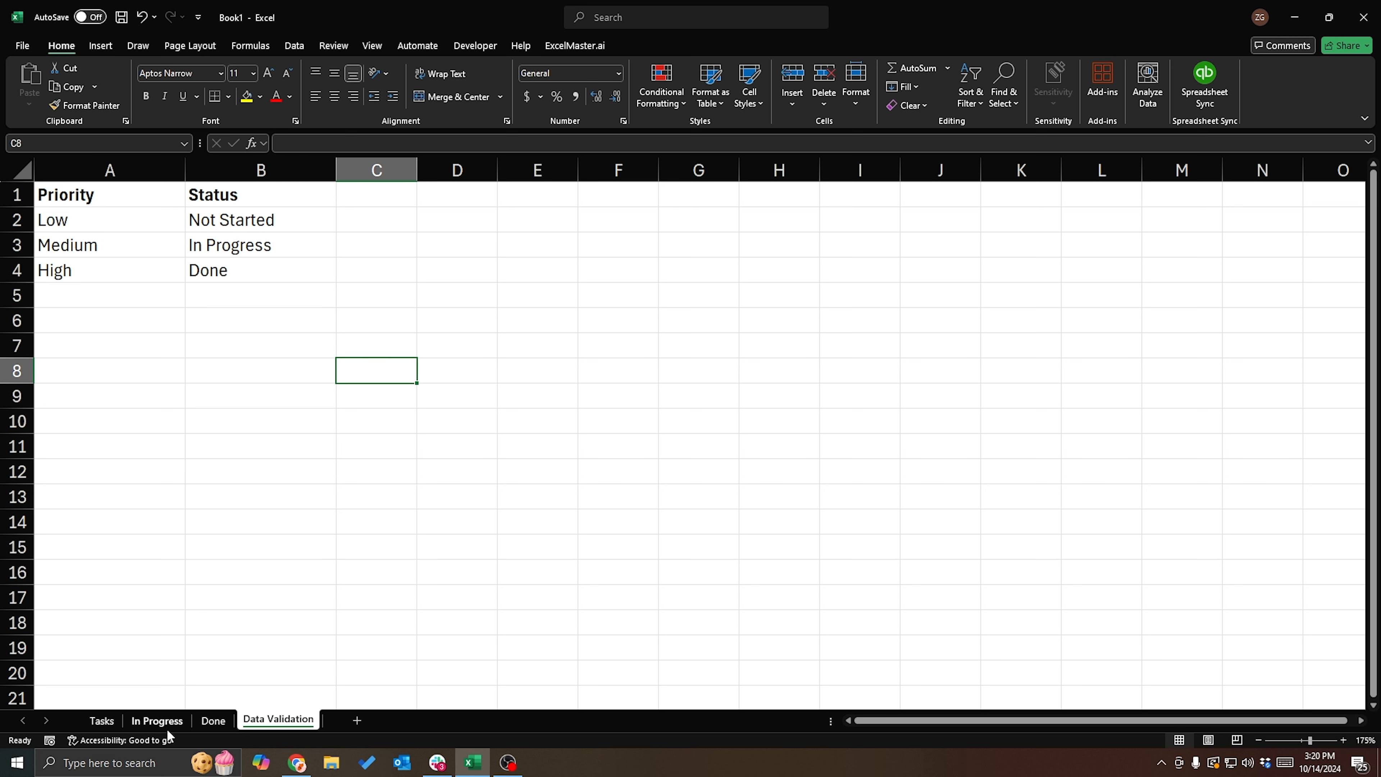
pyautogui.click(342, 327)
# Add list validation with an in-cell dropdown to B2:B6 of the Tasks sheet, sourced from 'Data Validation'!$A$2:$A$20, and check its options.
pyautogui.click(100, 722)
pyautogui.moveTo(239, 209); pyautogui.dragTo(244, 287)
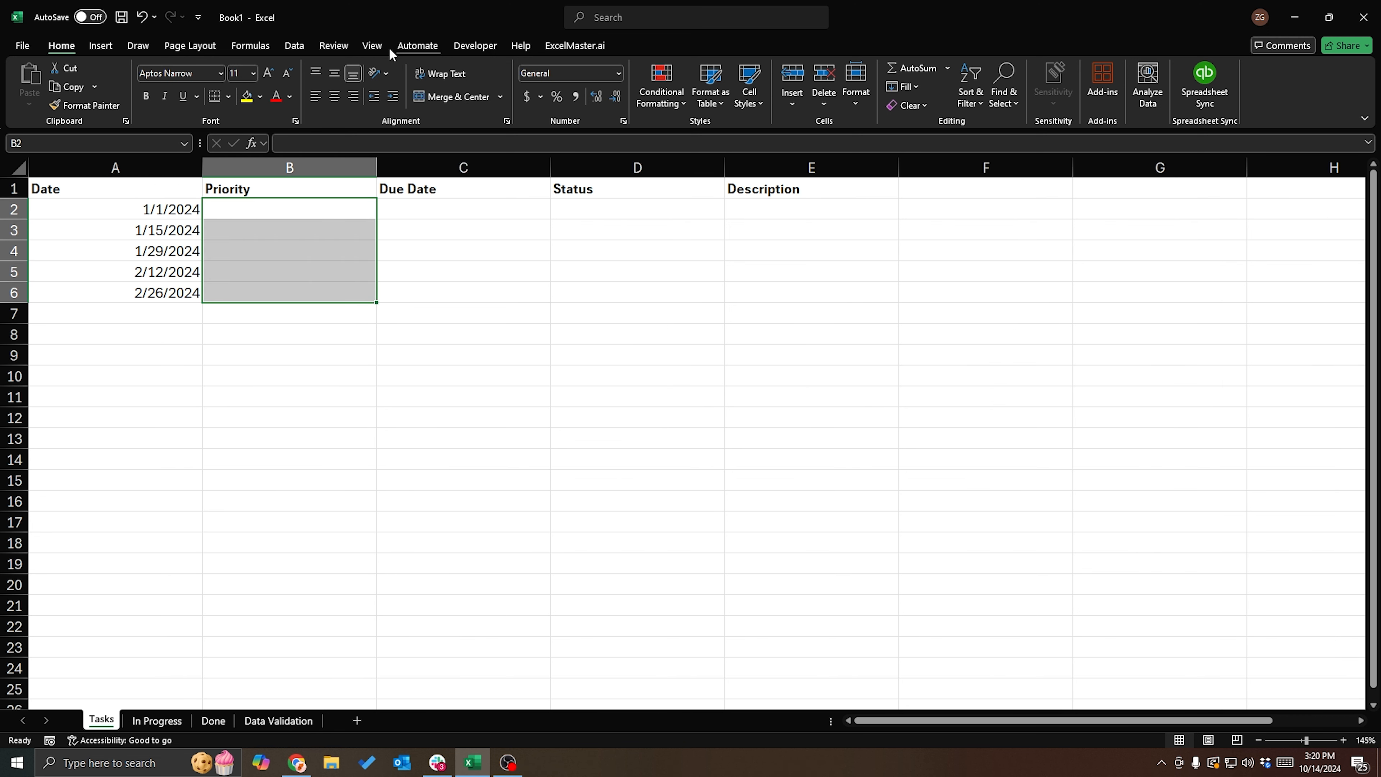
pyautogui.click(296, 47)
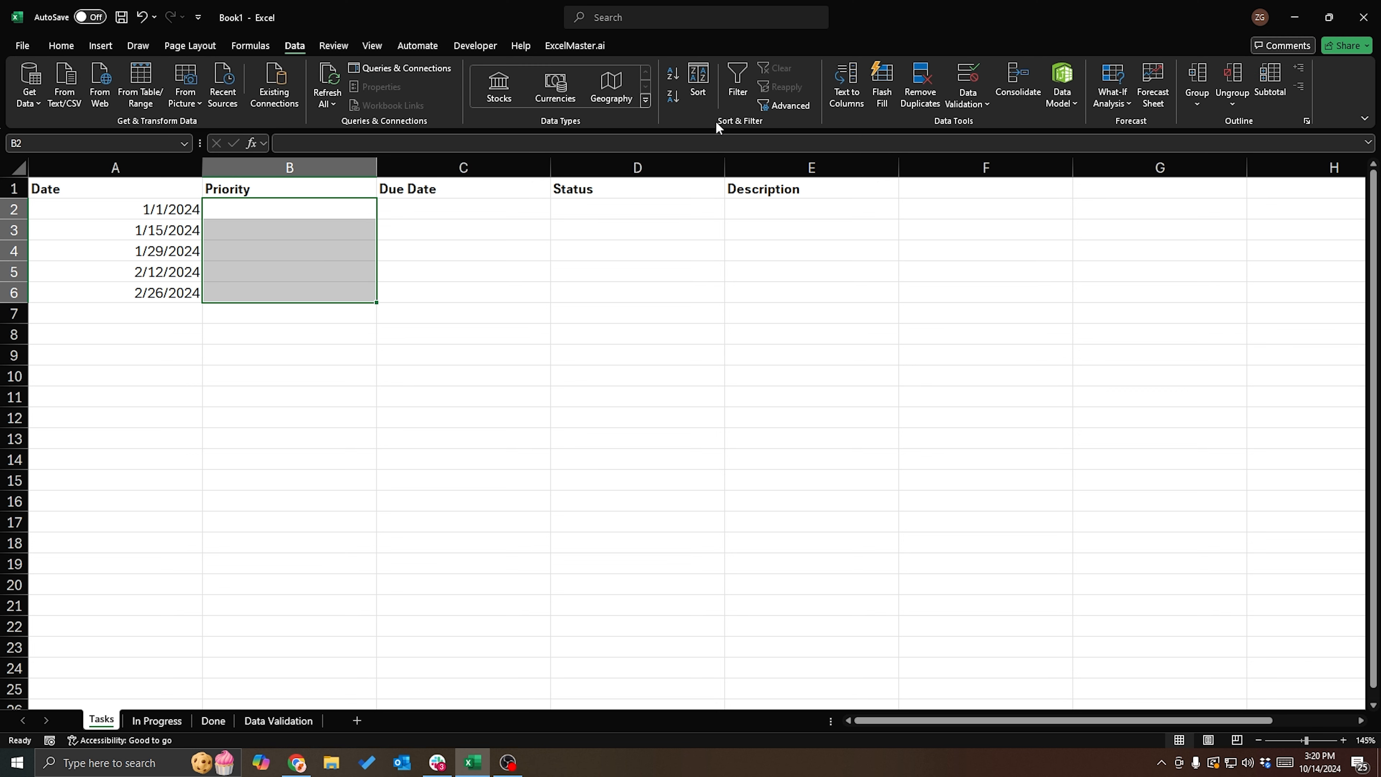
pyautogui.click(970, 81)
pyautogui.click(519, 331)
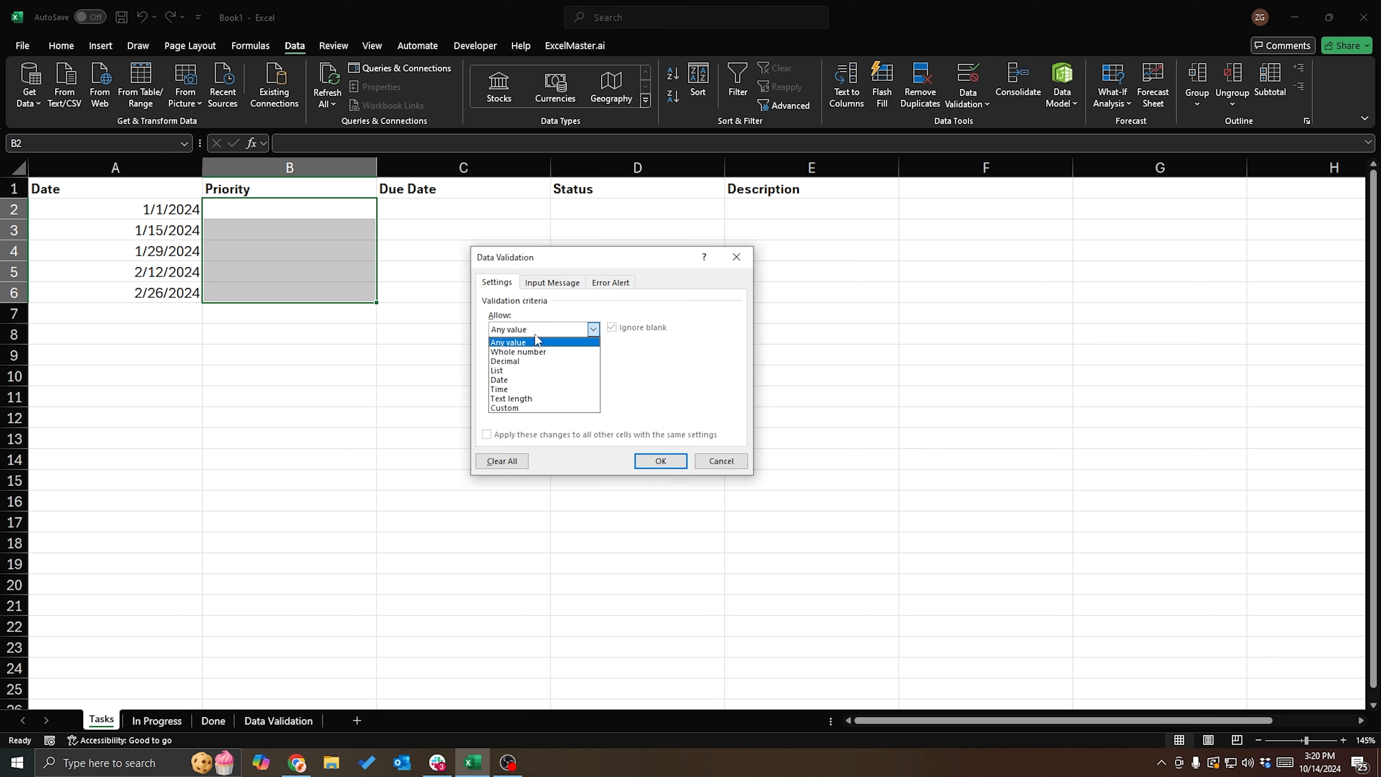
pyautogui.click(521, 371)
pyautogui.click(522, 388)
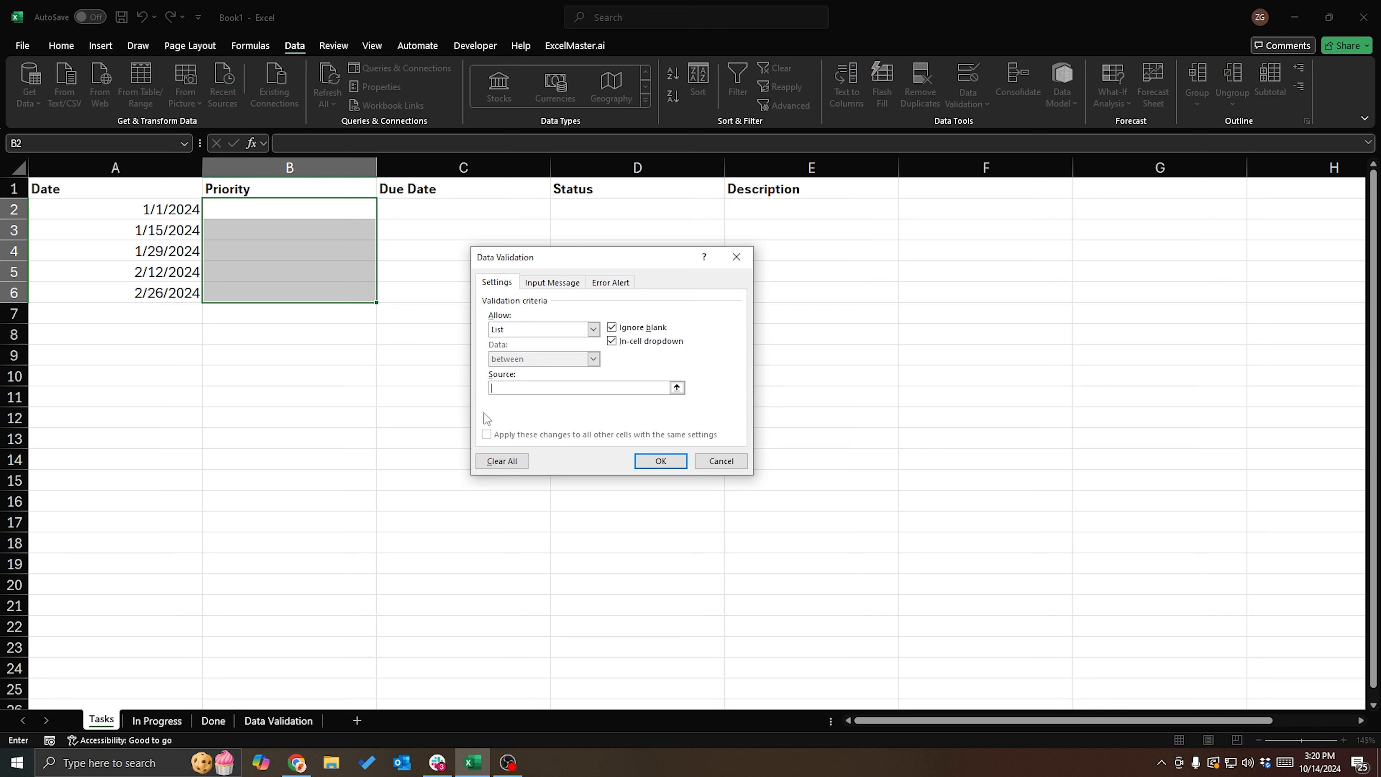
pyautogui.click(265, 719)
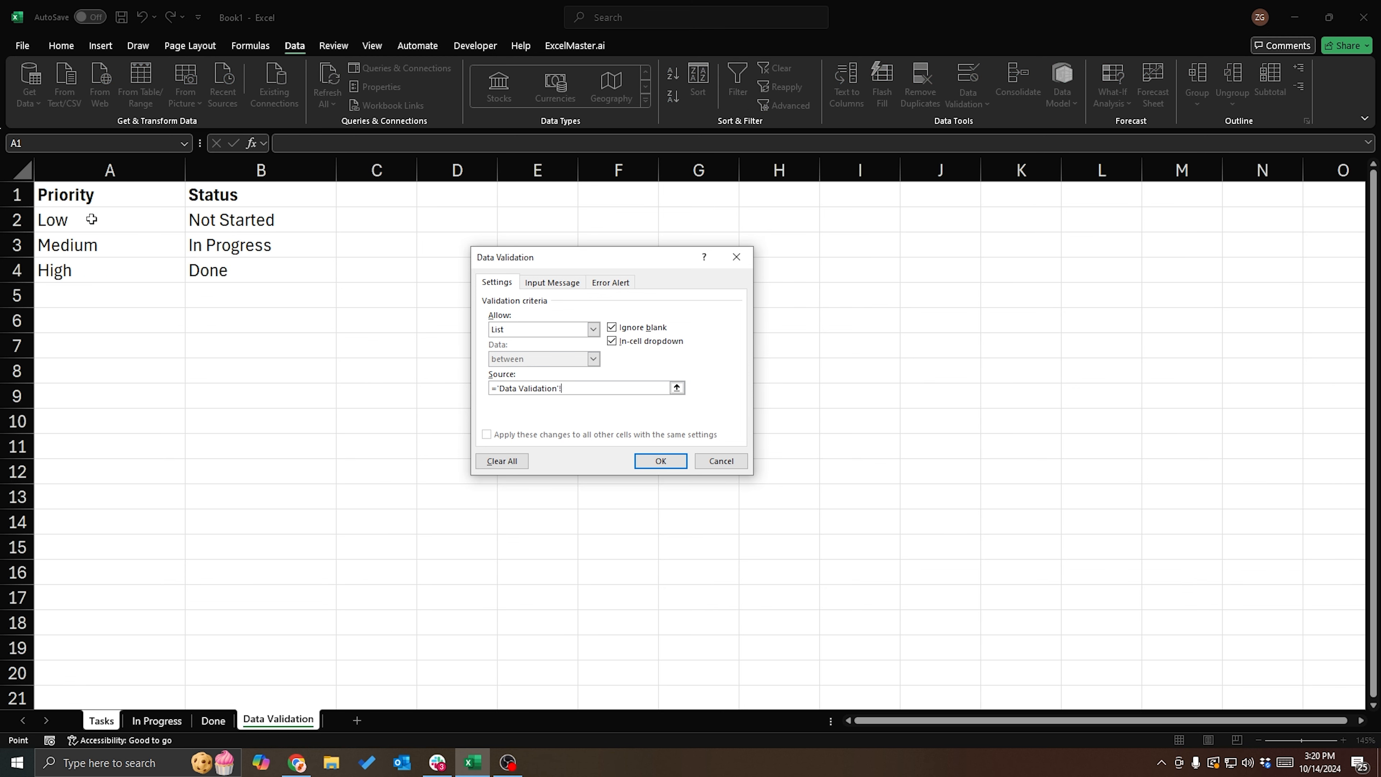
pyautogui.moveTo(90, 219); pyautogui.dragTo(99, 673)
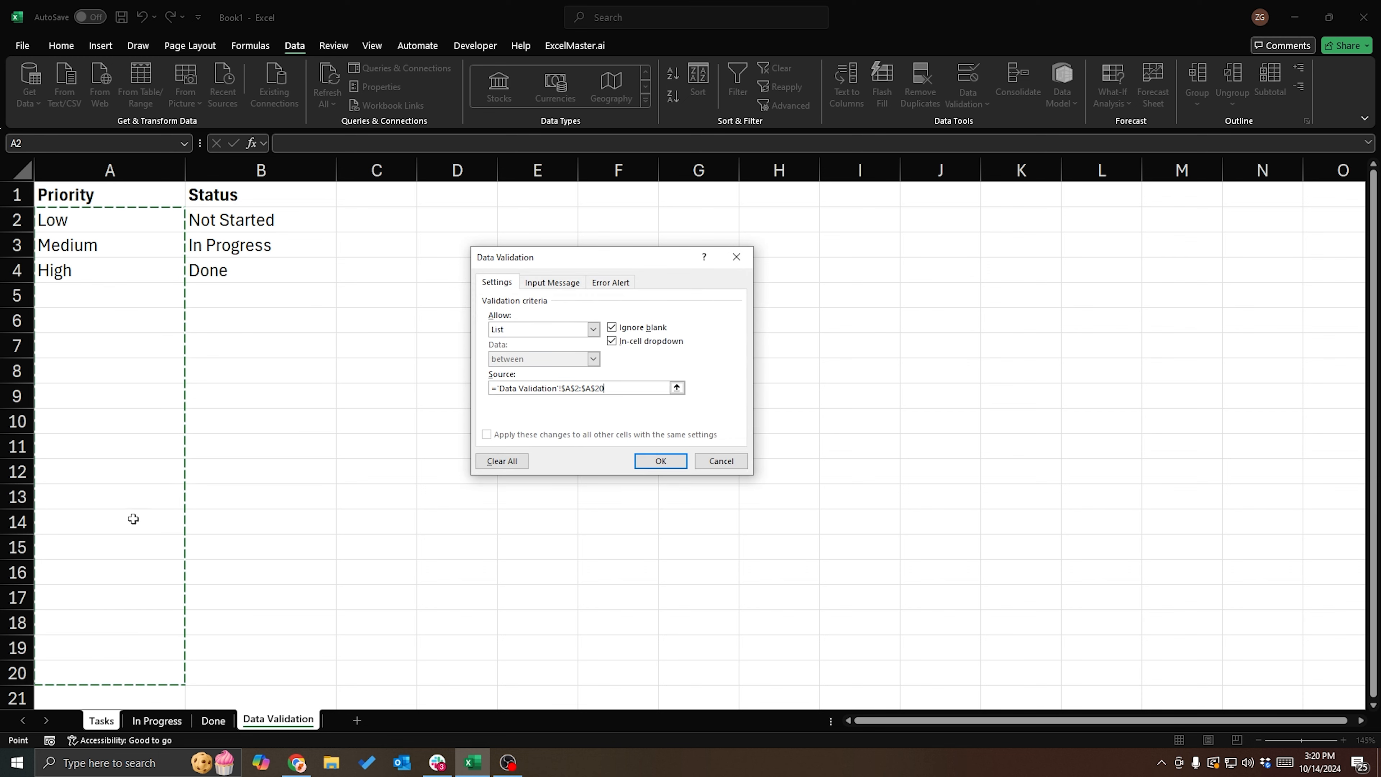
pyautogui.click(661, 461)
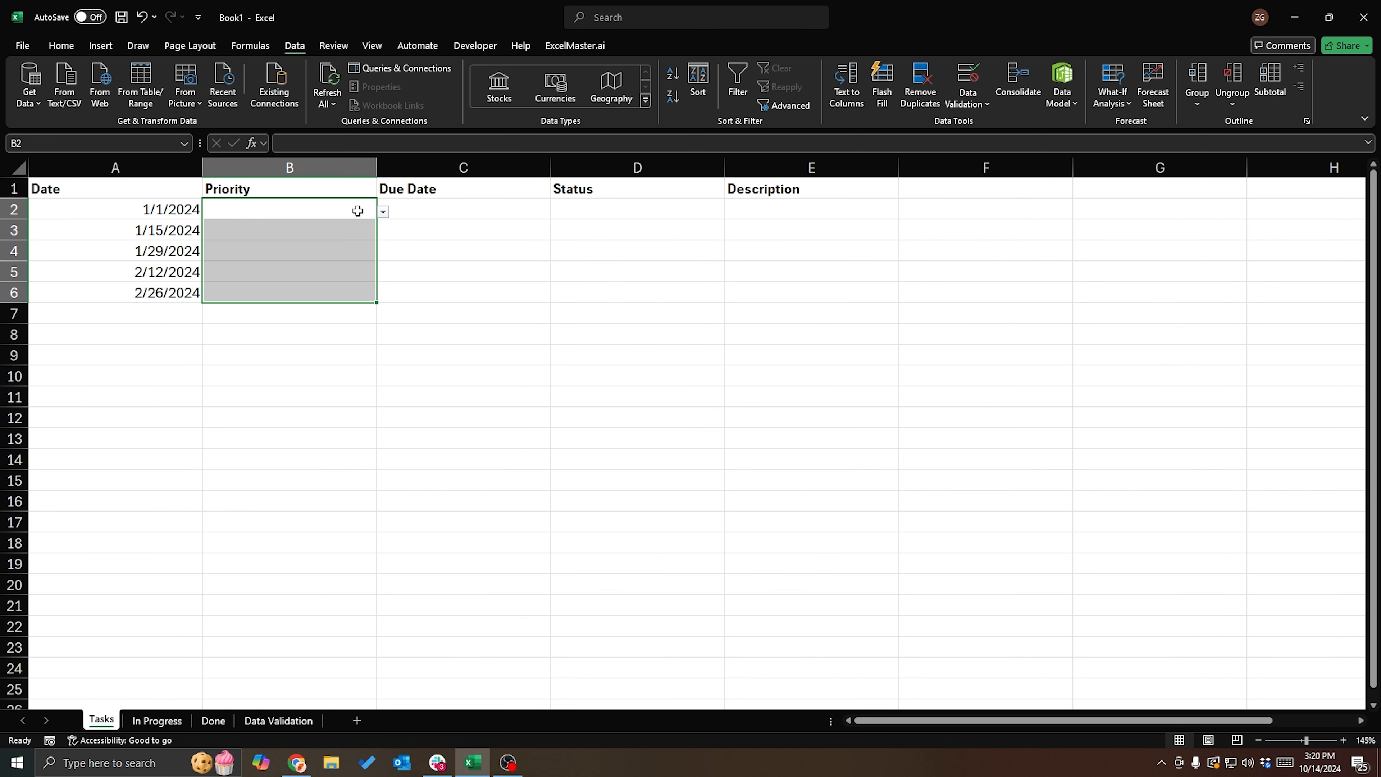
pyautogui.click(384, 211)
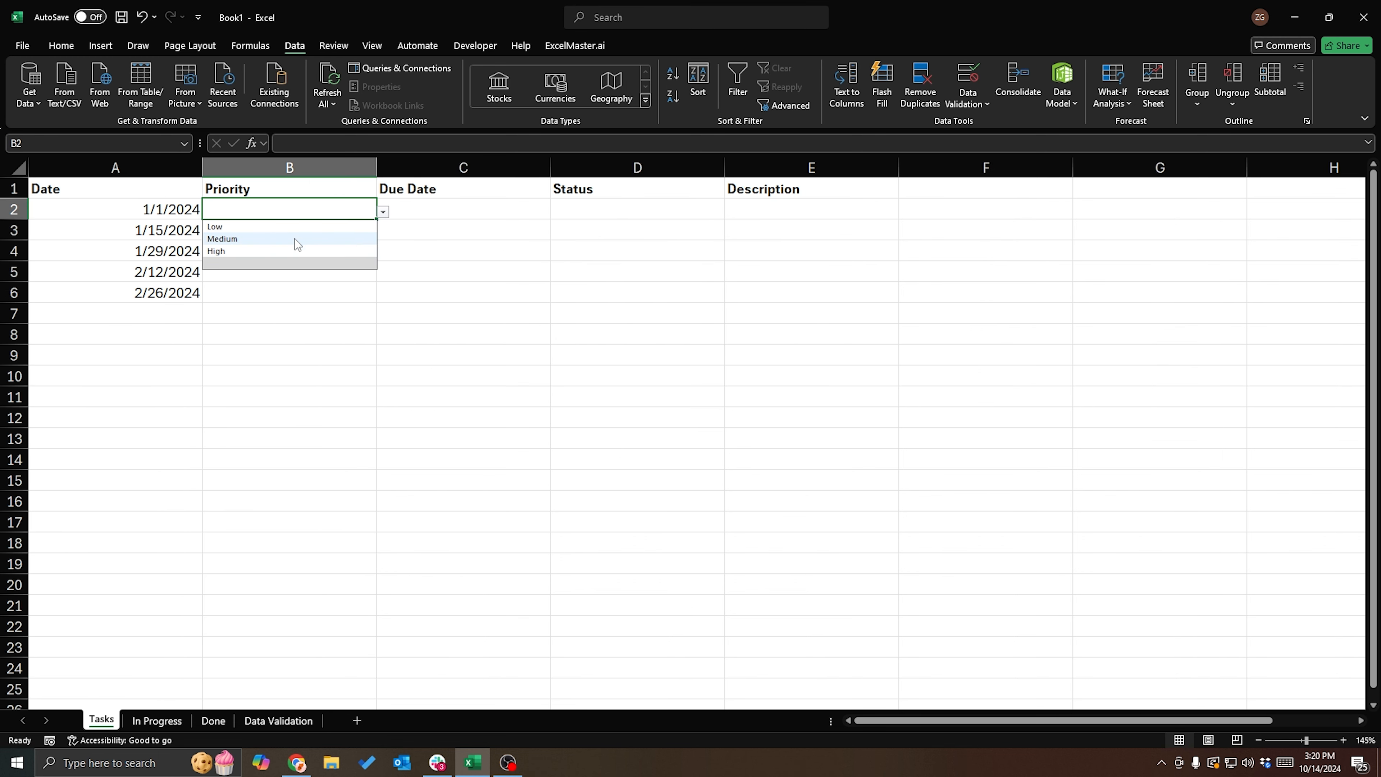
pyautogui.click(292, 312)
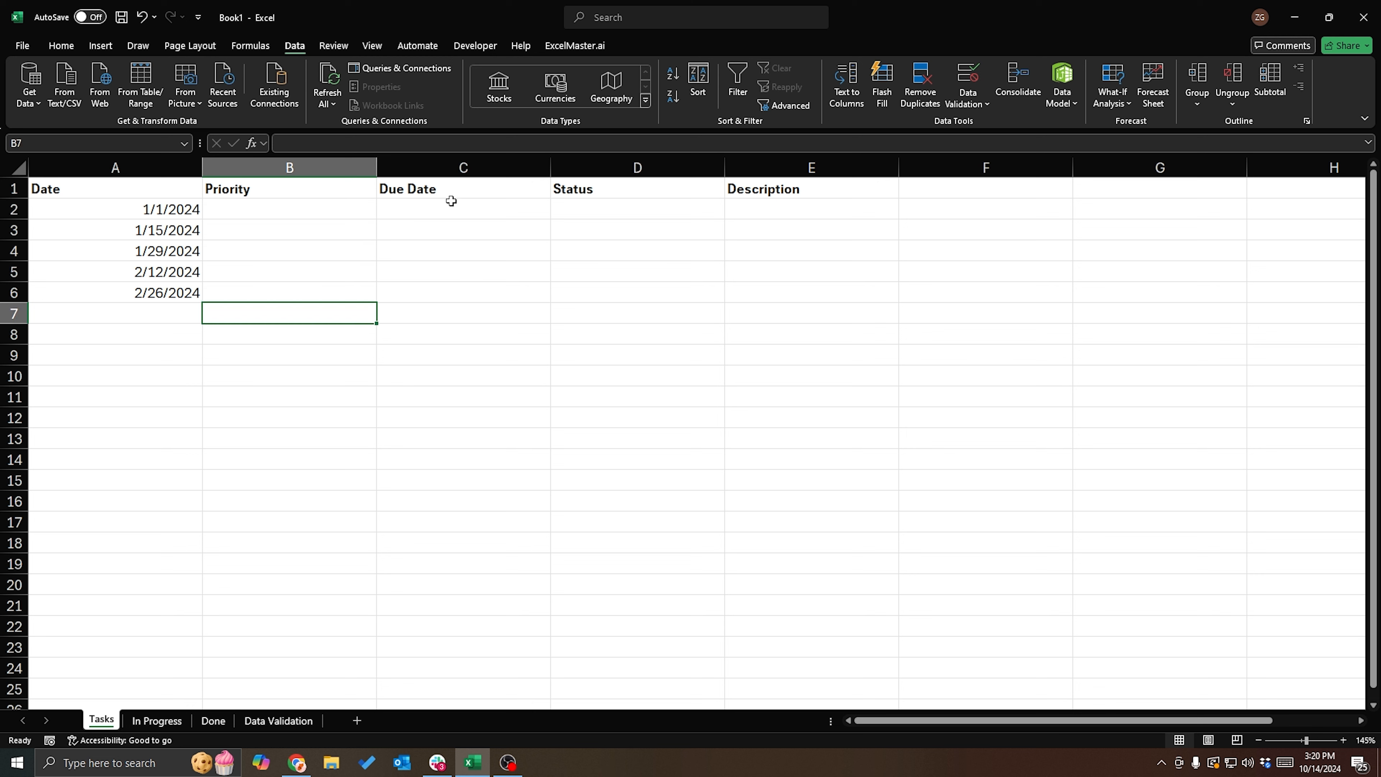
# Add list validation to the Status cells D2:D6, sourced from 'Data Validation'!$B$2:$B$20, and check the dropdown's options.
pyautogui.moveTo(586, 208); pyautogui.dragTo(588, 284)
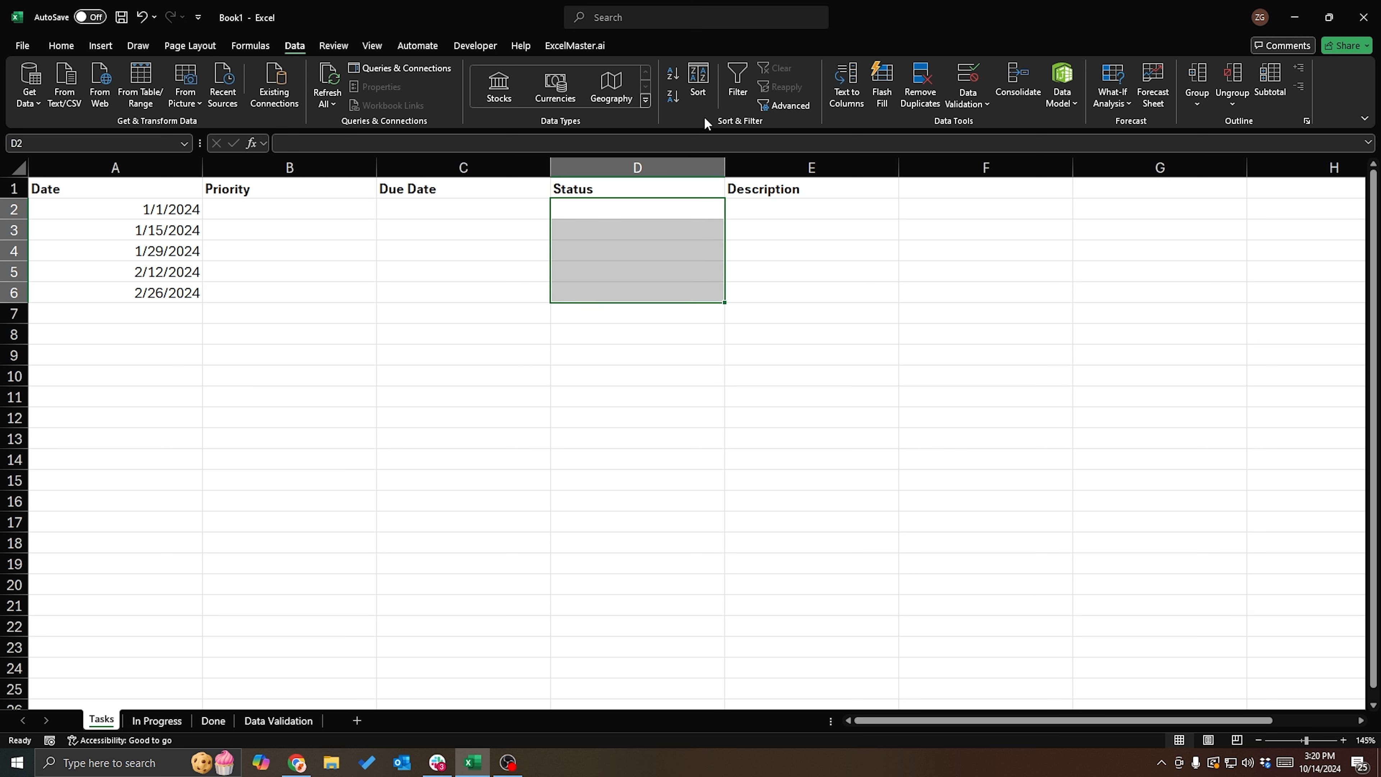
pyautogui.click(963, 79)
pyautogui.click(533, 329)
pyautogui.click(530, 370)
pyautogui.click(530, 388)
pyautogui.click(273, 719)
pyautogui.moveTo(209, 216); pyautogui.dragTo(238, 645)
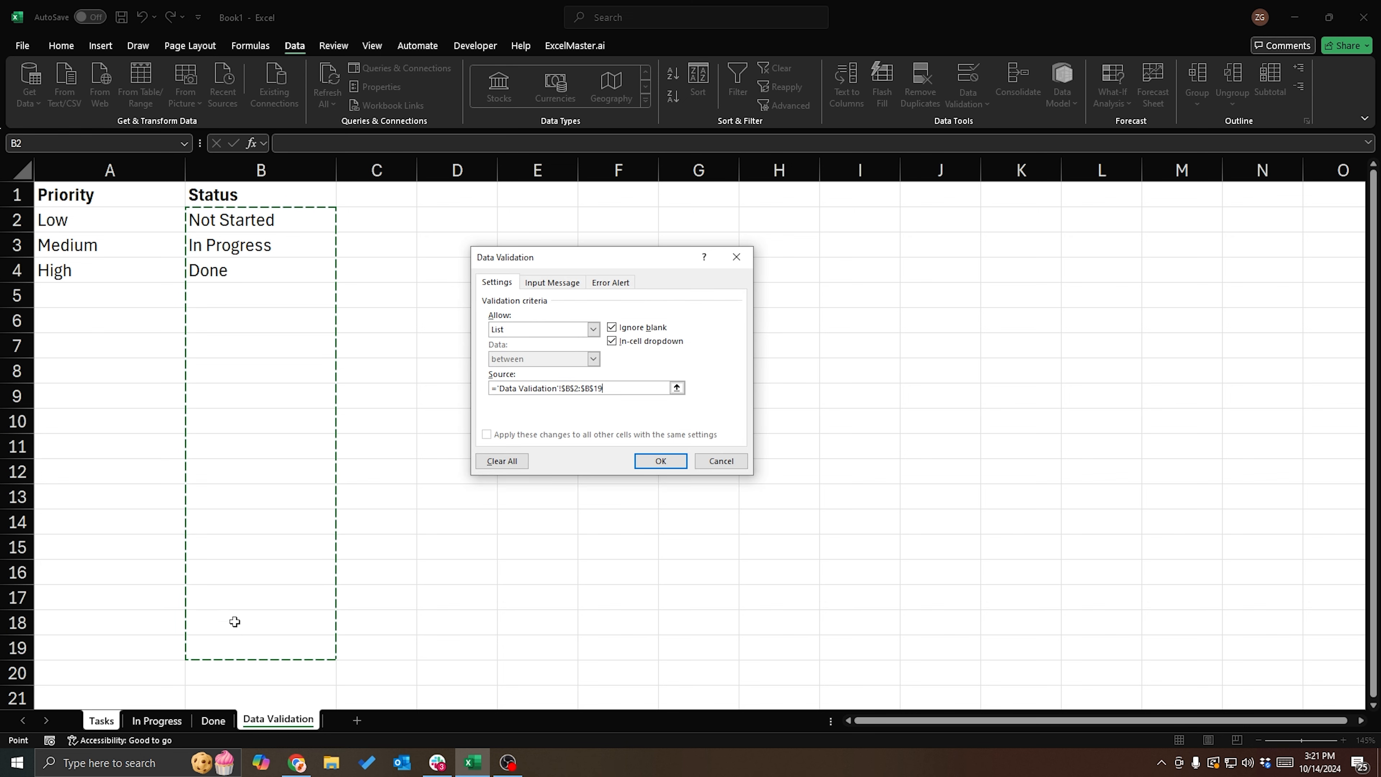
pyautogui.moveTo(256, 220); pyautogui.dragTo(239, 672)
pyautogui.click(662, 461)
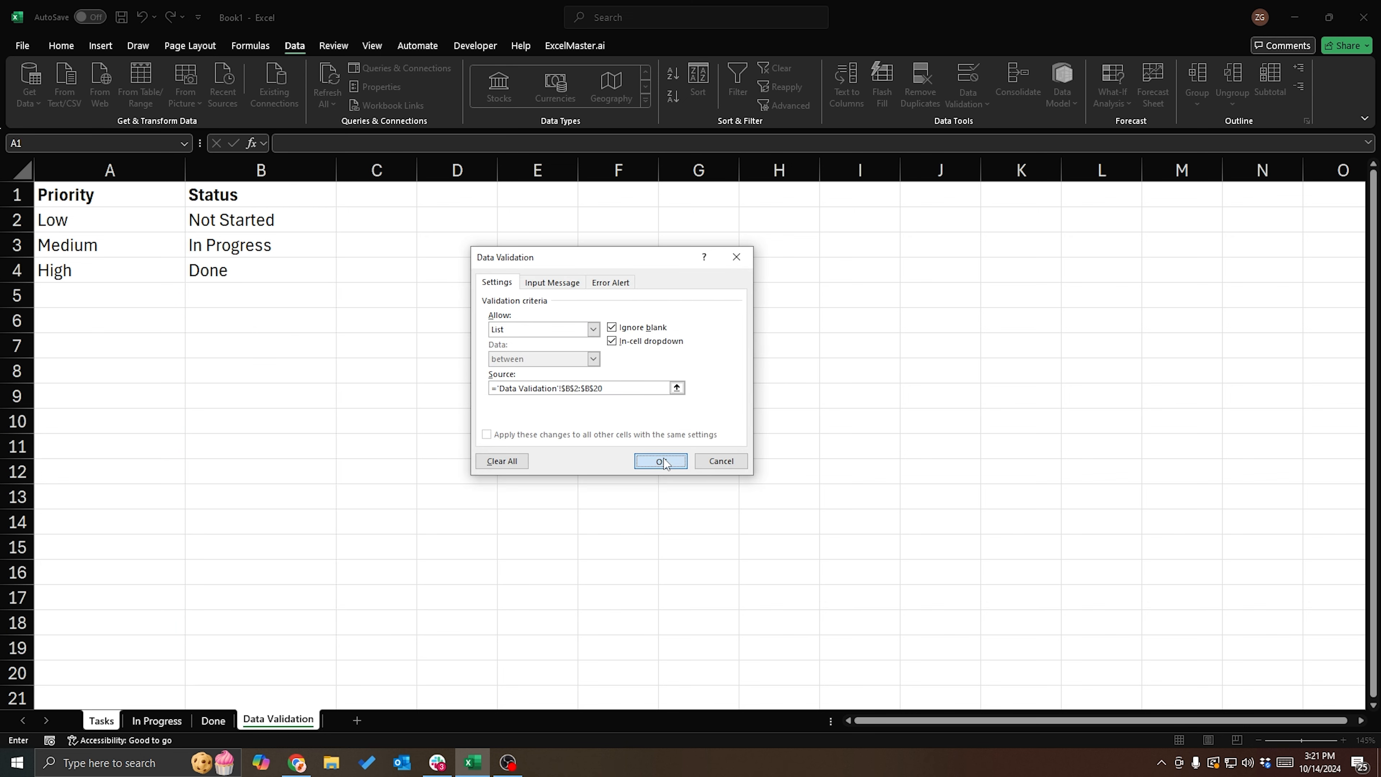
pyautogui.click(629, 209)
pyautogui.click(731, 212)
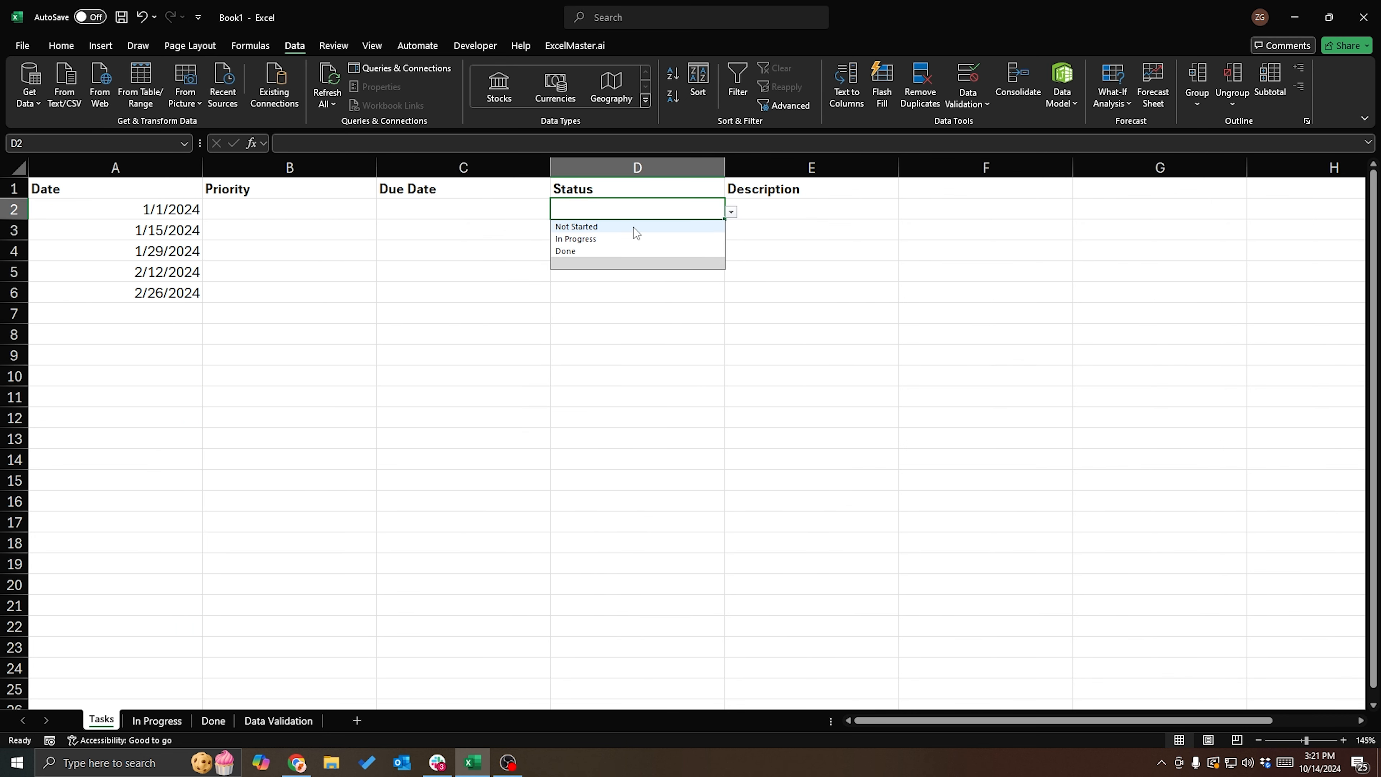
pyautogui.click(696, 354)
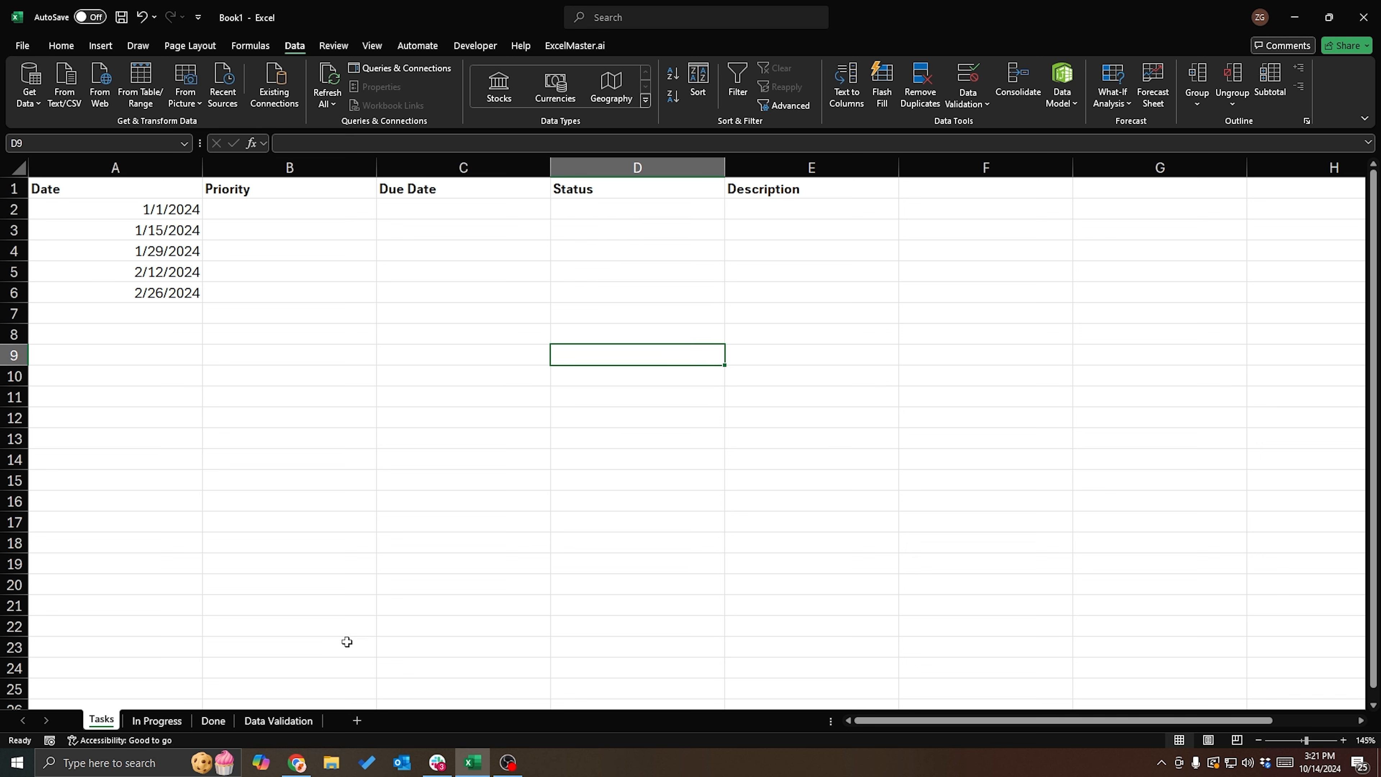
pyautogui.click(365, 382)
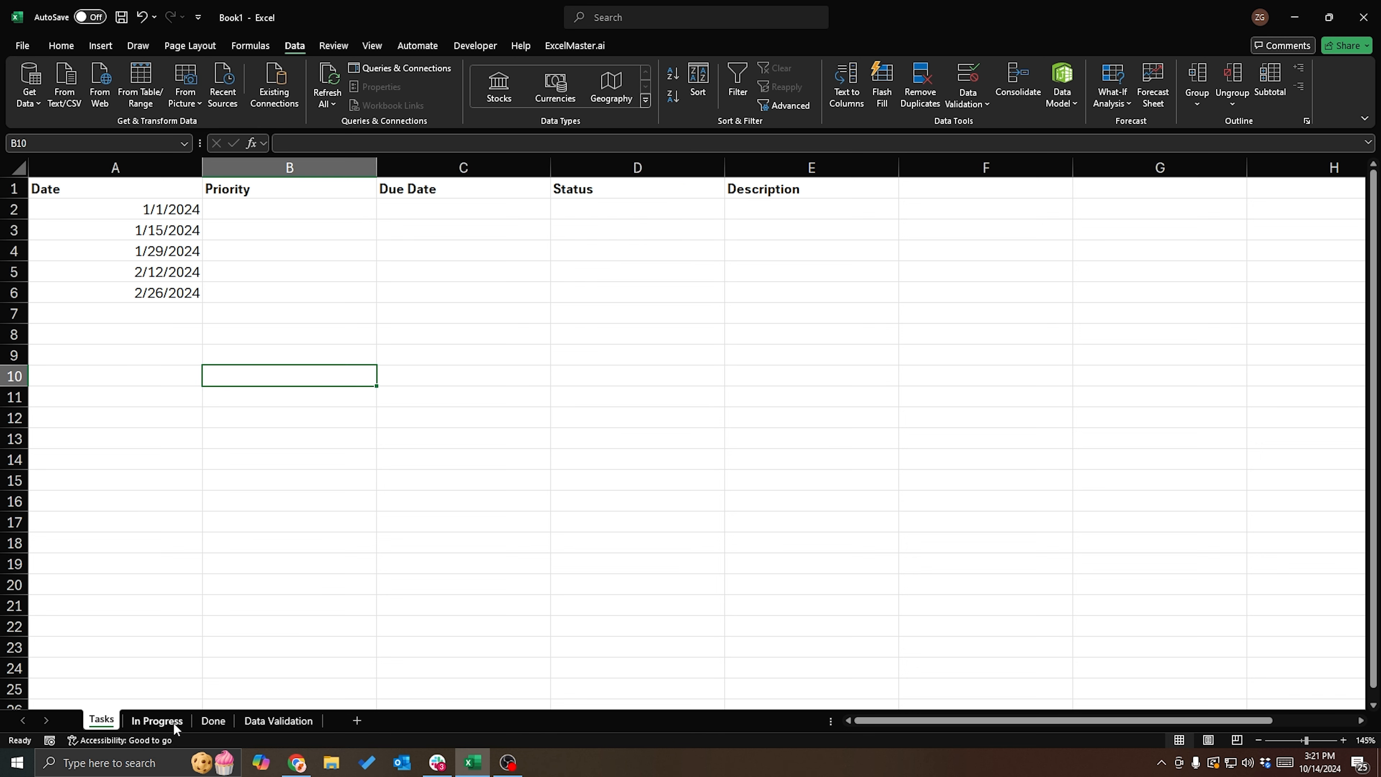
# Hide the Data Validation sheet.
pyautogui.click(250, 726)
pyautogui.rightClick(276, 724)
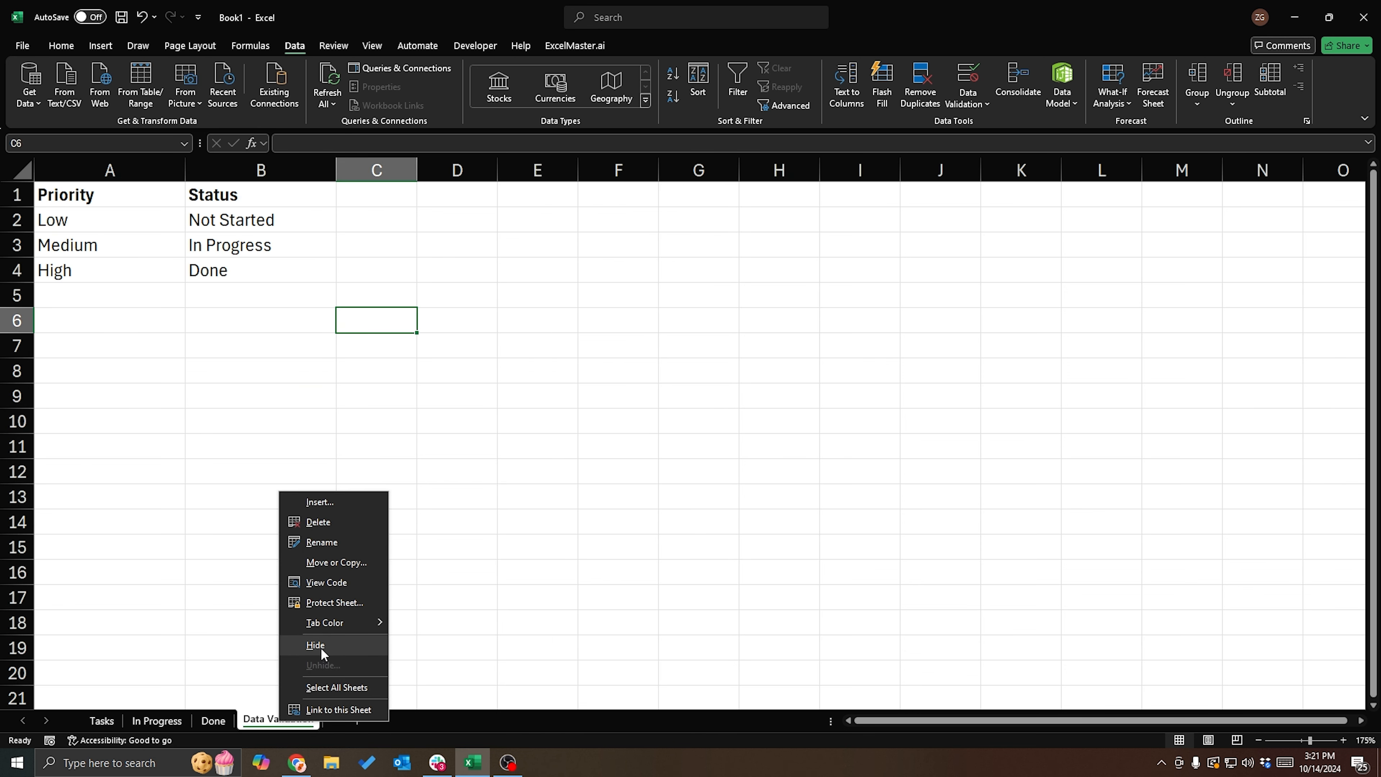
pyautogui.click(320, 648)
pyautogui.click(354, 620)
# Choose Low as the priority of the first task on the Tasks sheet and fill it down through B6.
pyautogui.click(117, 720)
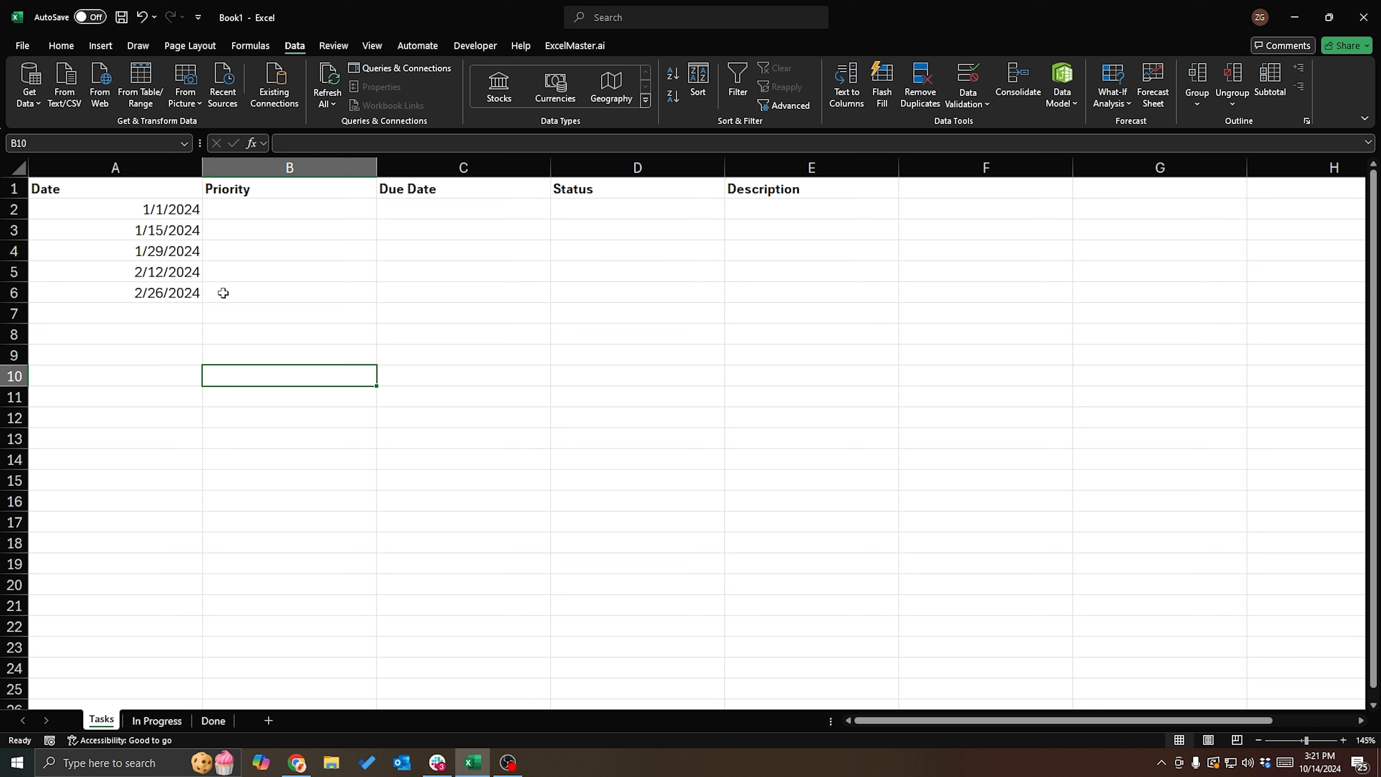
pyautogui.click(246, 214)
pyautogui.click(383, 213)
pyautogui.click(329, 226)
pyautogui.moveTo(375, 220); pyautogui.dragTo(373, 303)
# Copy the dates in A2:A6 into the Due Date column at C2:C6.
pyautogui.click(510, 208)
pyautogui.moveTo(141, 209); pyautogui.dragTo(154, 293)
pyautogui.hotkey('ctrl', 'c')
pyautogui.click(435, 212)
pyautogui.hotkey('ctrl', 'v')
pyautogui.click(462, 326)
pyautogui.press('Escape')
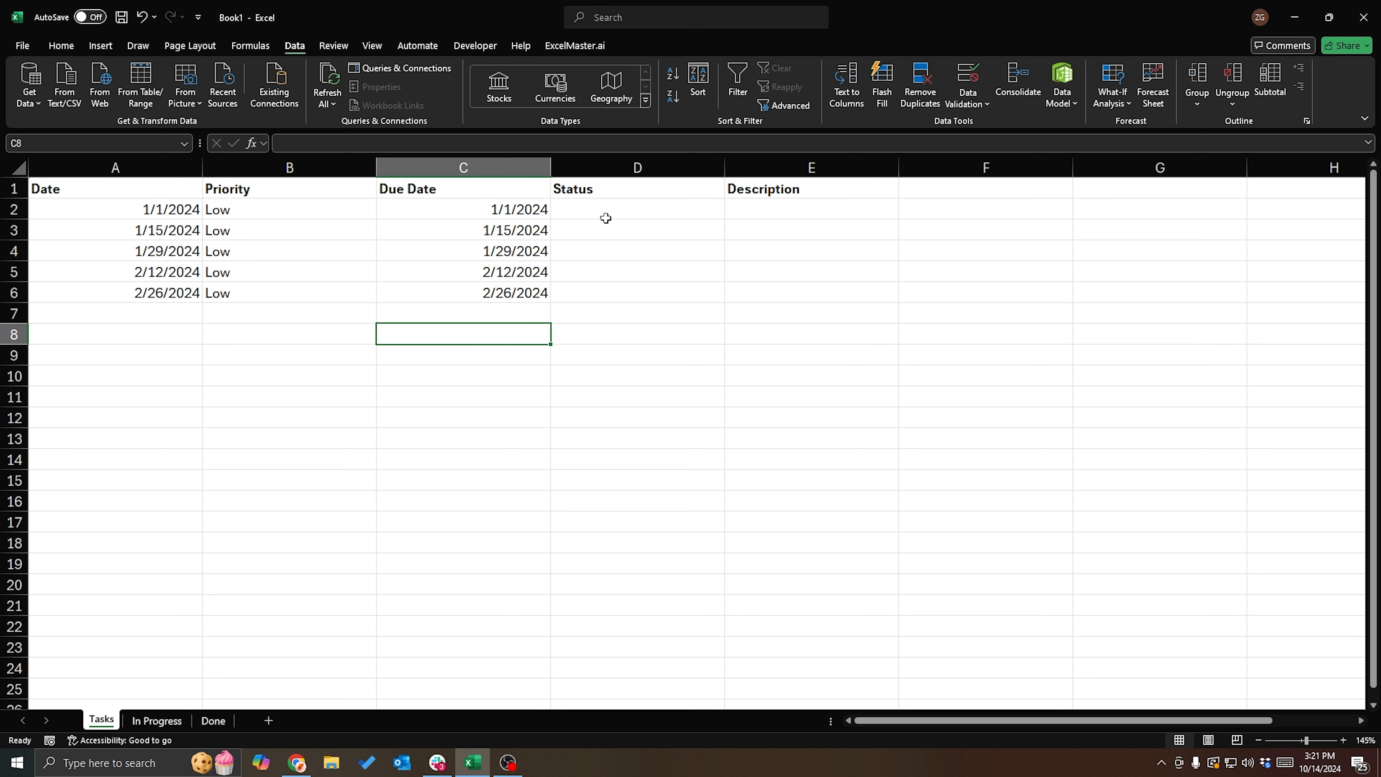
# Enter Fake Description in E2 and copy it to the description cells E3:E6.
pyautogui.click(594, 216)
pyautogui.click(835, 207)
pyautogui.write('Fake Desc')
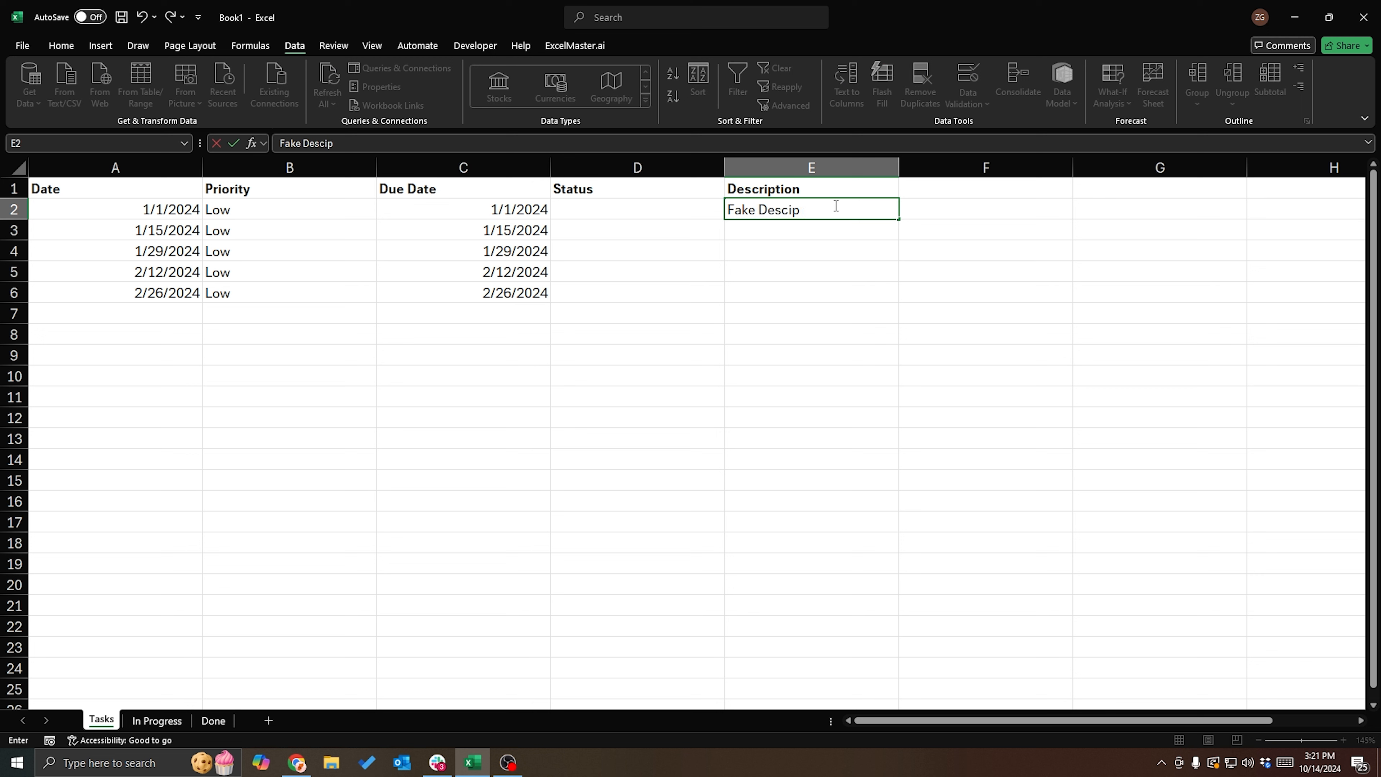
pyautogui.write('ription')
pyautogui.press('Return')
pyautogui.click(833, 210)
pyautogui.hotkey('ctrl', 'c')
pyautogui.moveTo(812, 229); pyautogui.dragTo(776, 285)
pyautogui.hotkey('ctrl', 'v')
pyautogui.click(637, 272)
pyautogui.press('Escape')
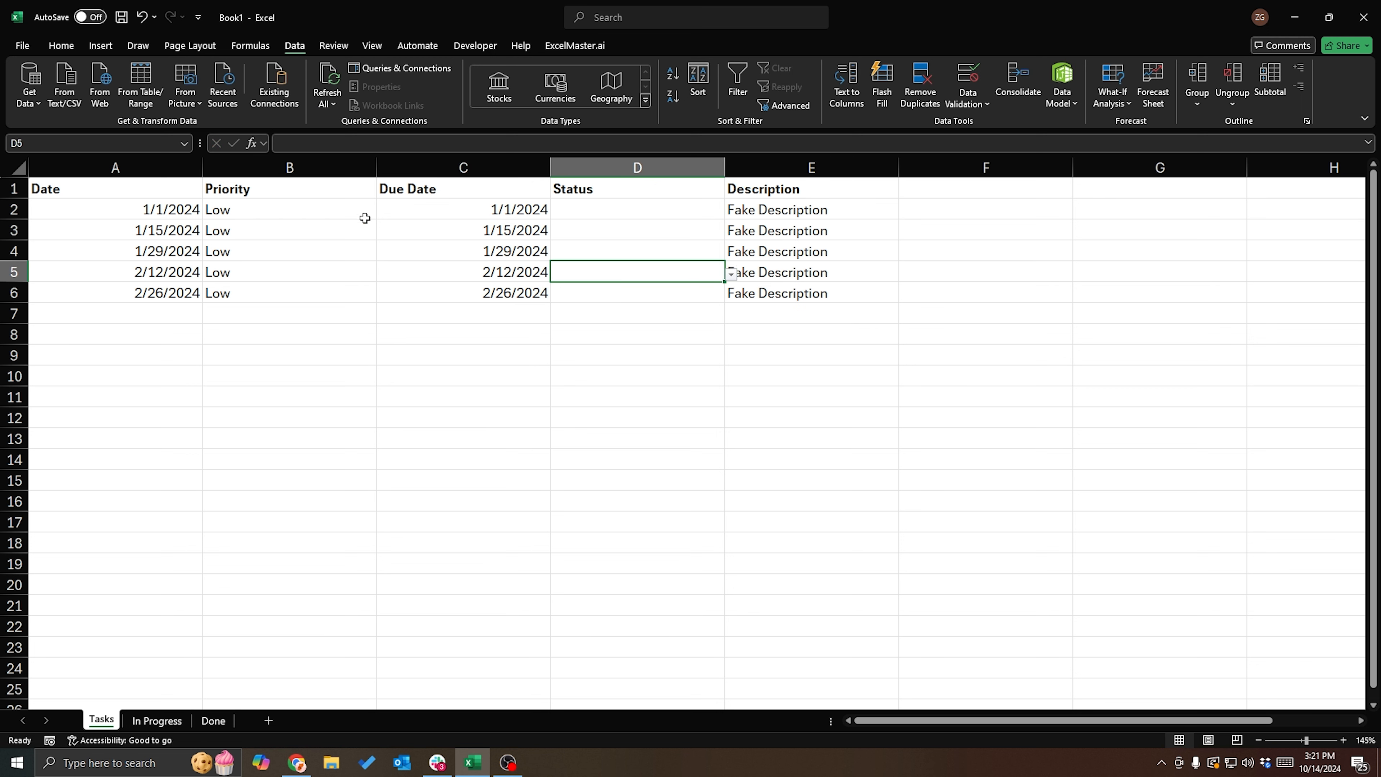
# Choose Not Started as the status in D2, fill it down through D6, and check that the dropdown works in D3.
pyautogui.click(364, 216)
pyautogui.click(528, 215)
pyautogui.click(589, 203)
pyautogui.click(729, 211)
pyautogui.click(677, 226)
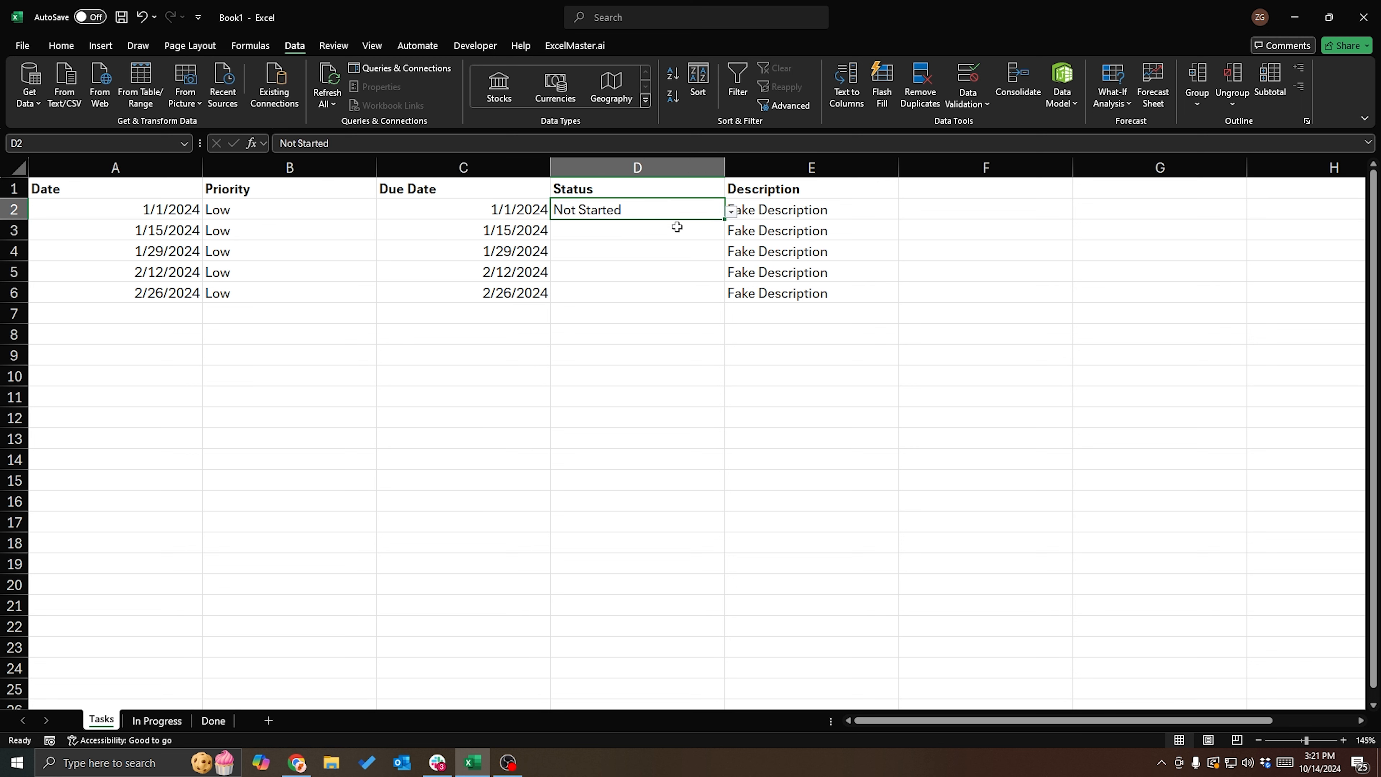
pyautogui.moveTo(725, 220); pyautogui.dragTo(669, 289)
pyautogui.click(687, 230)
pyautogui.click(732, 232)
pyautogui.click(663, 329)
pyautogui.click(634, 267)
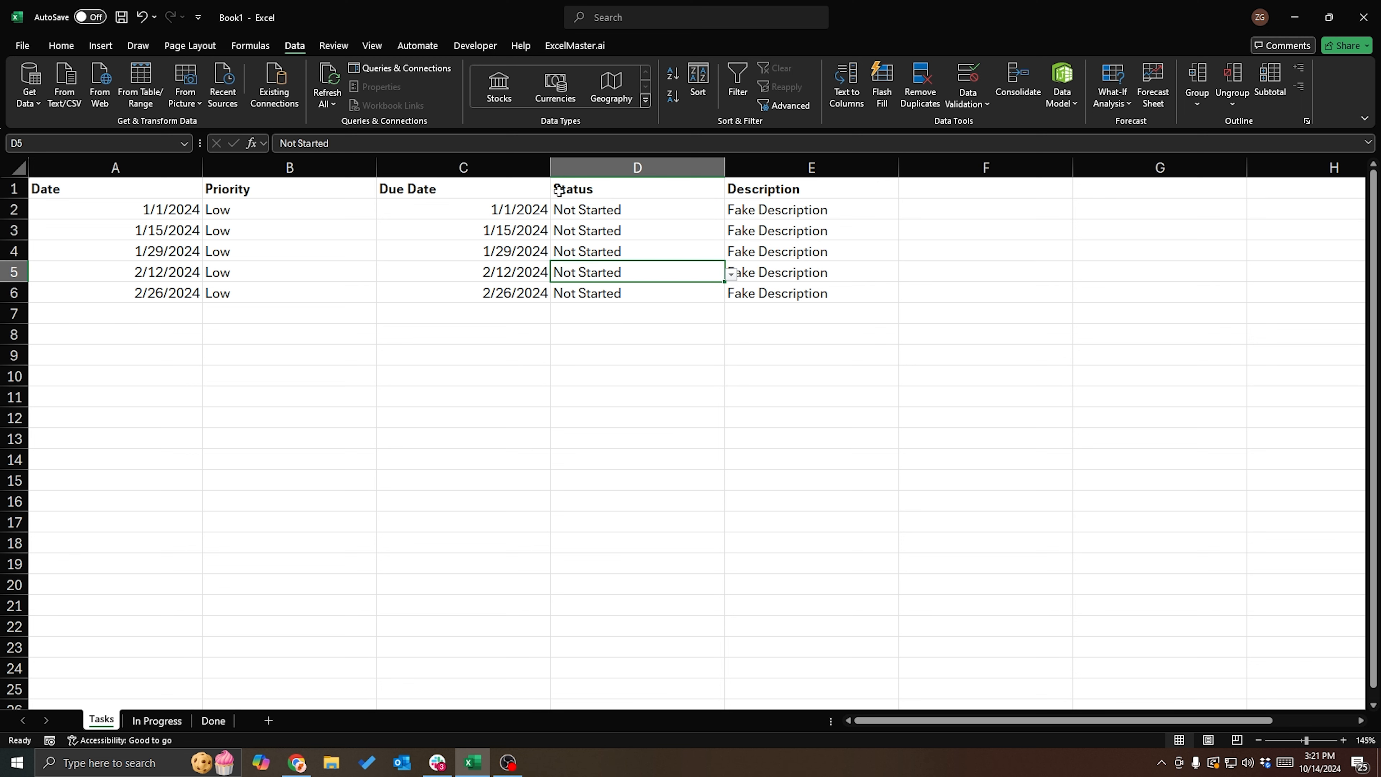
# Set the first task's status to In Progress and look at row 2 of the In Progress sheet as its destination.
pyautogui.click(21, 165)
pyautogui.click(561, 246)
pyautogui.click(635, 212)
pyautogui.click(731, 213)
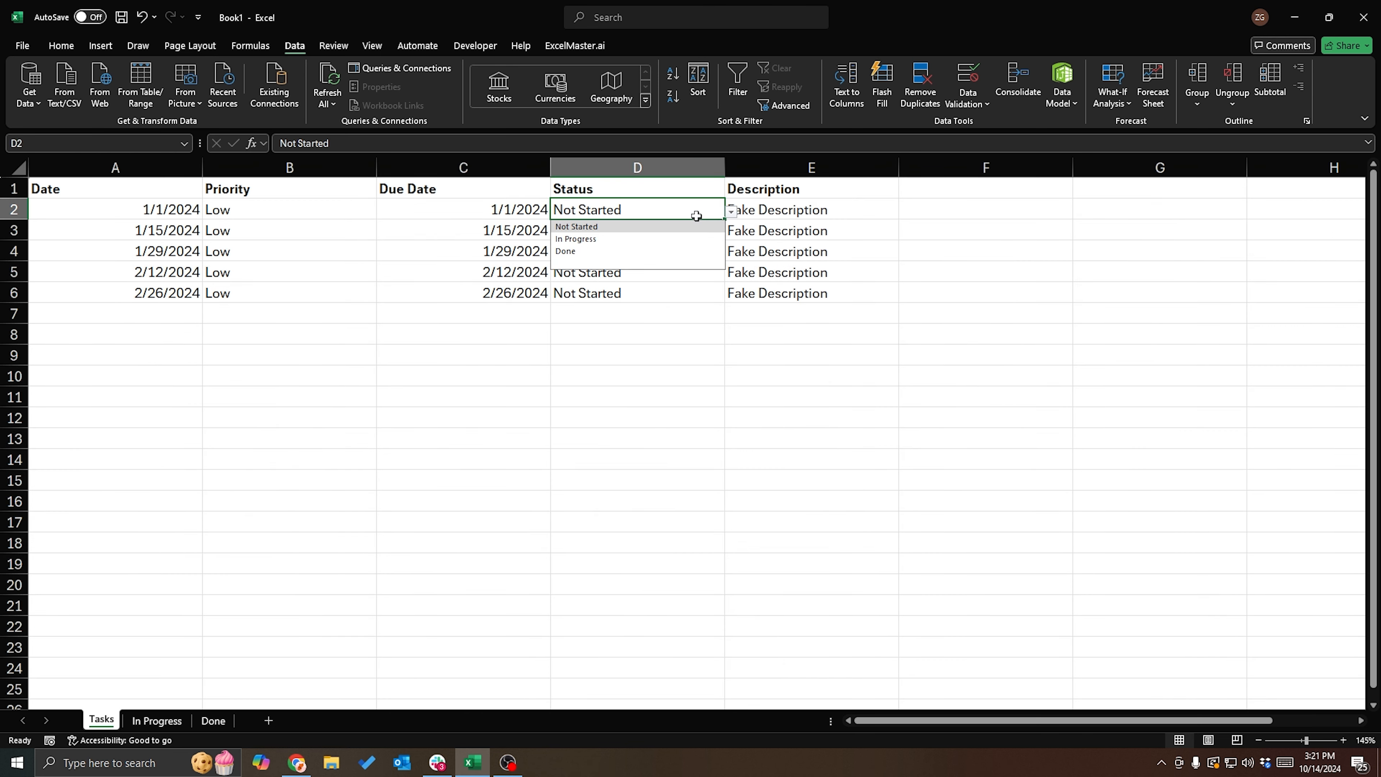
pyautogui.click(668, 237)
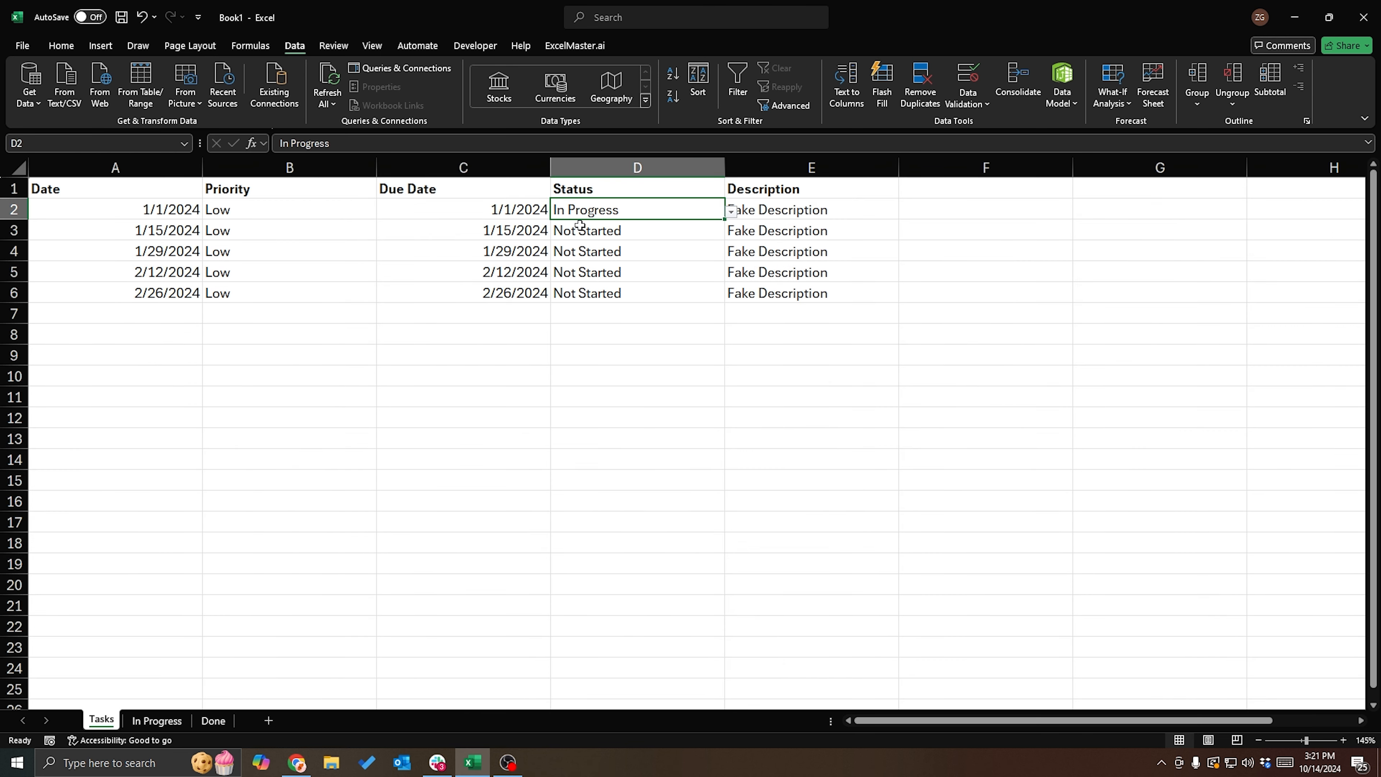
pyautogui.click(13, 209)
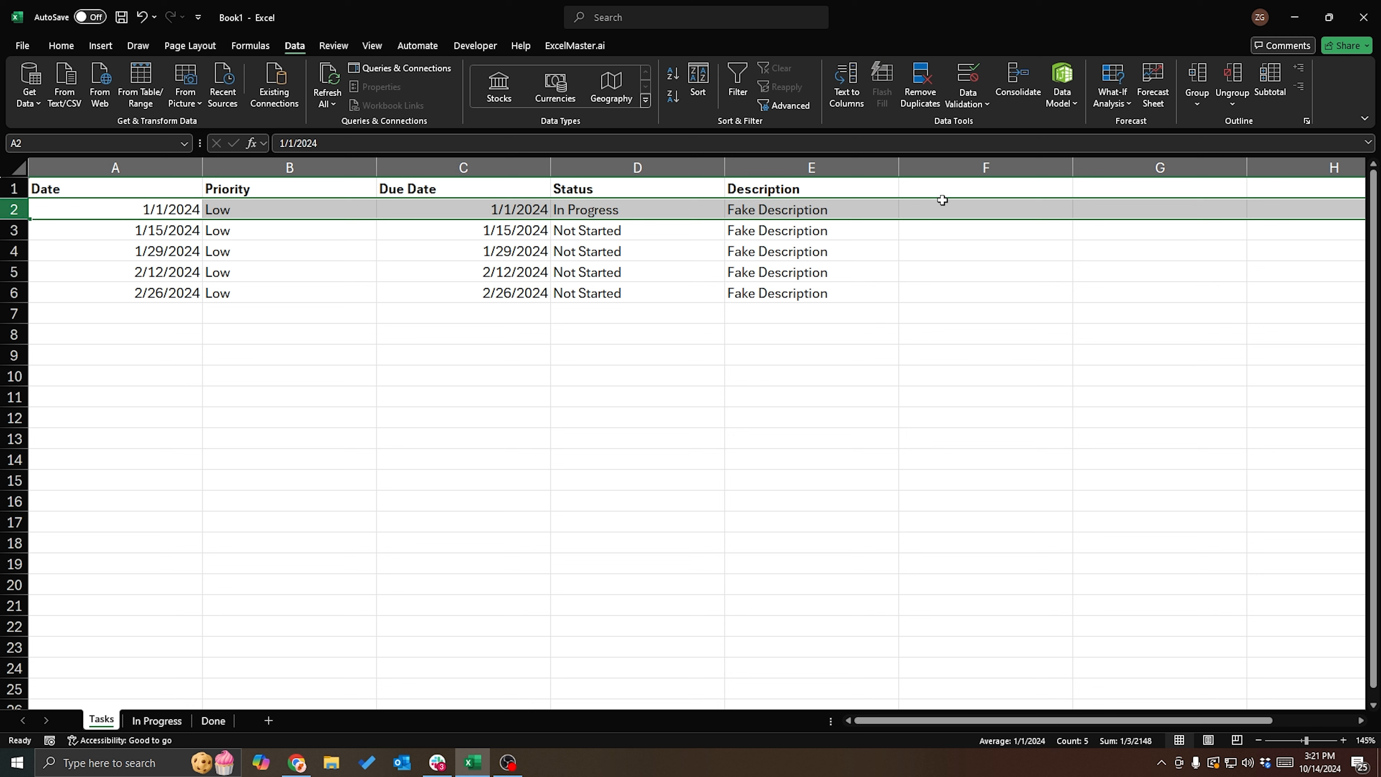
pyautogui.click(147, 723)
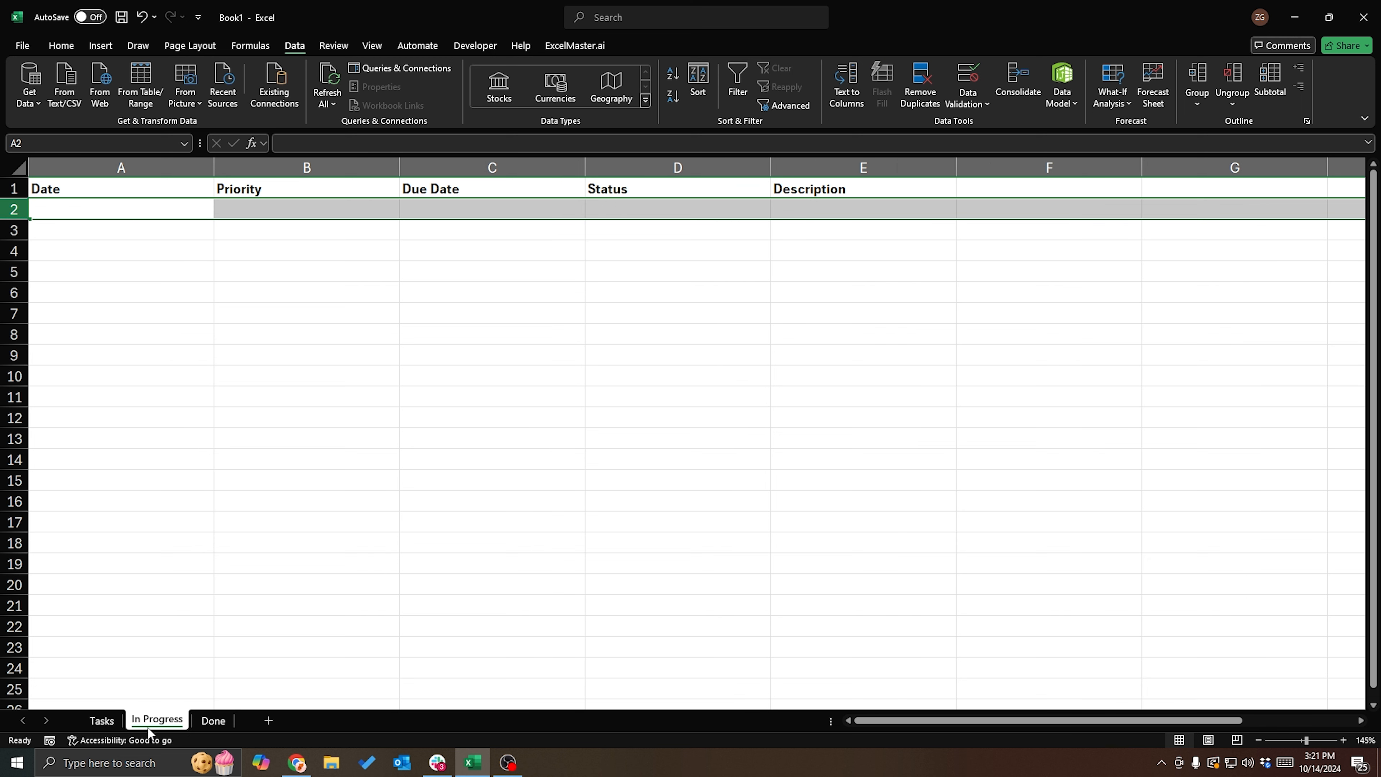
# Return the status of the first task on the Tasks sheet to Not Started.
pyautogui.click(102, 724)
pyautogui.click(663, 209)
pyautogui.click(731, 212)
pyautogui.click(660, 226)
pyautogui.click(665, 252)
pyautogui.click(659, 231)
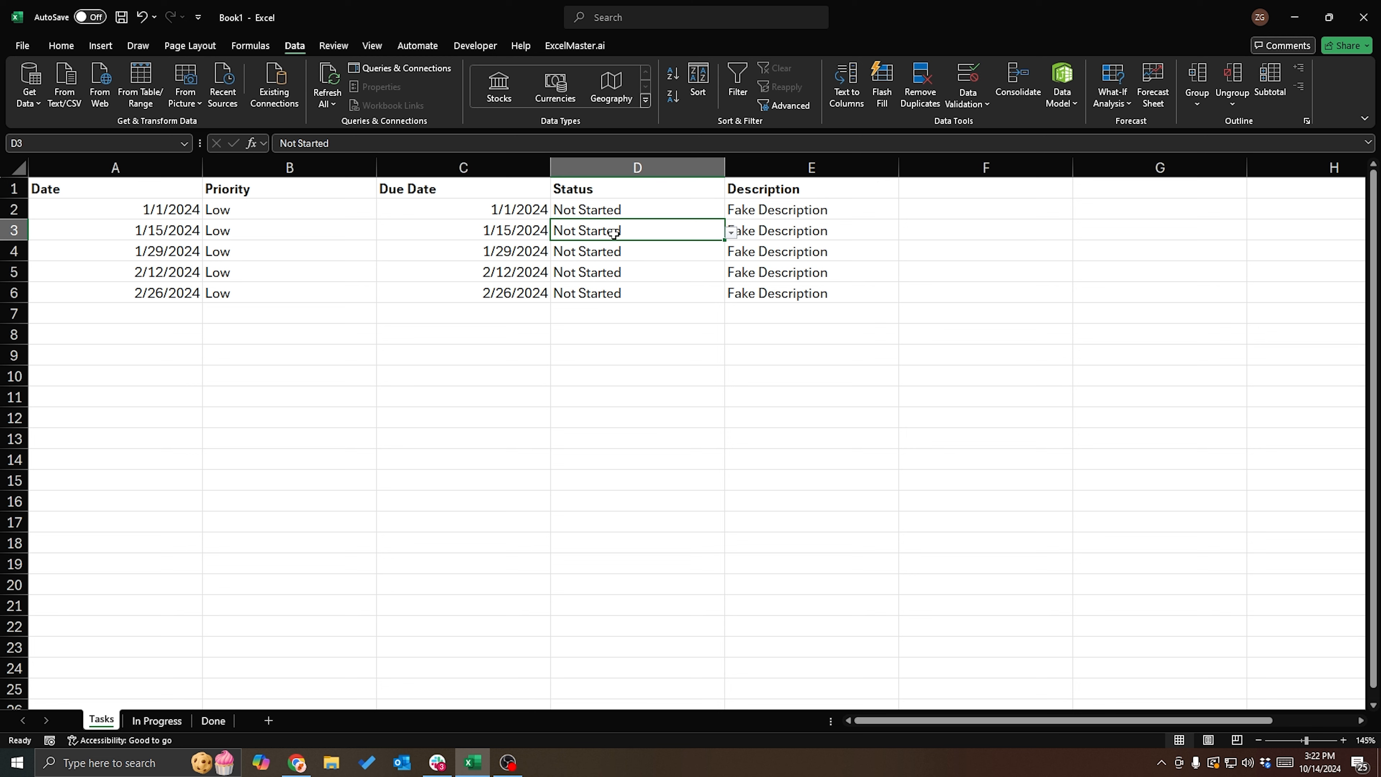
# AutoFit all columns of the Tasks sheet and give the Priority, Due Date and Status columns a little extra width.
pyautogui.moveTo(550, 167); pyautogui.dragTo(508, 167)
pyautogui.hotkey('ctrl', 'a')
pyautogui.hotkey('ctrl', 'a')
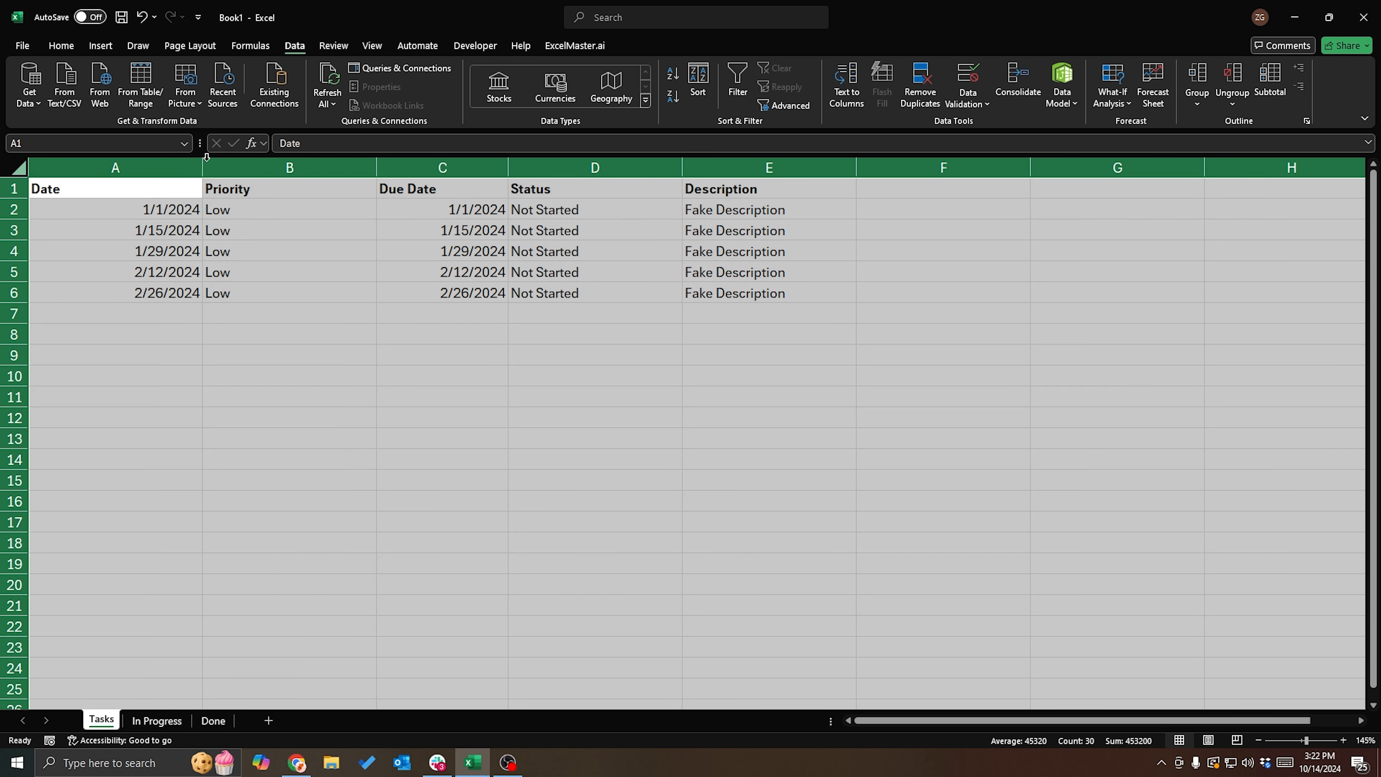
pyautogui.doubleClick(202, 167)
pyautogui.click(337, 313)
pyautogui.moveTo(158, 167); pyautogui.dragTo(405, 167)
pyautogui.click(342, 247)
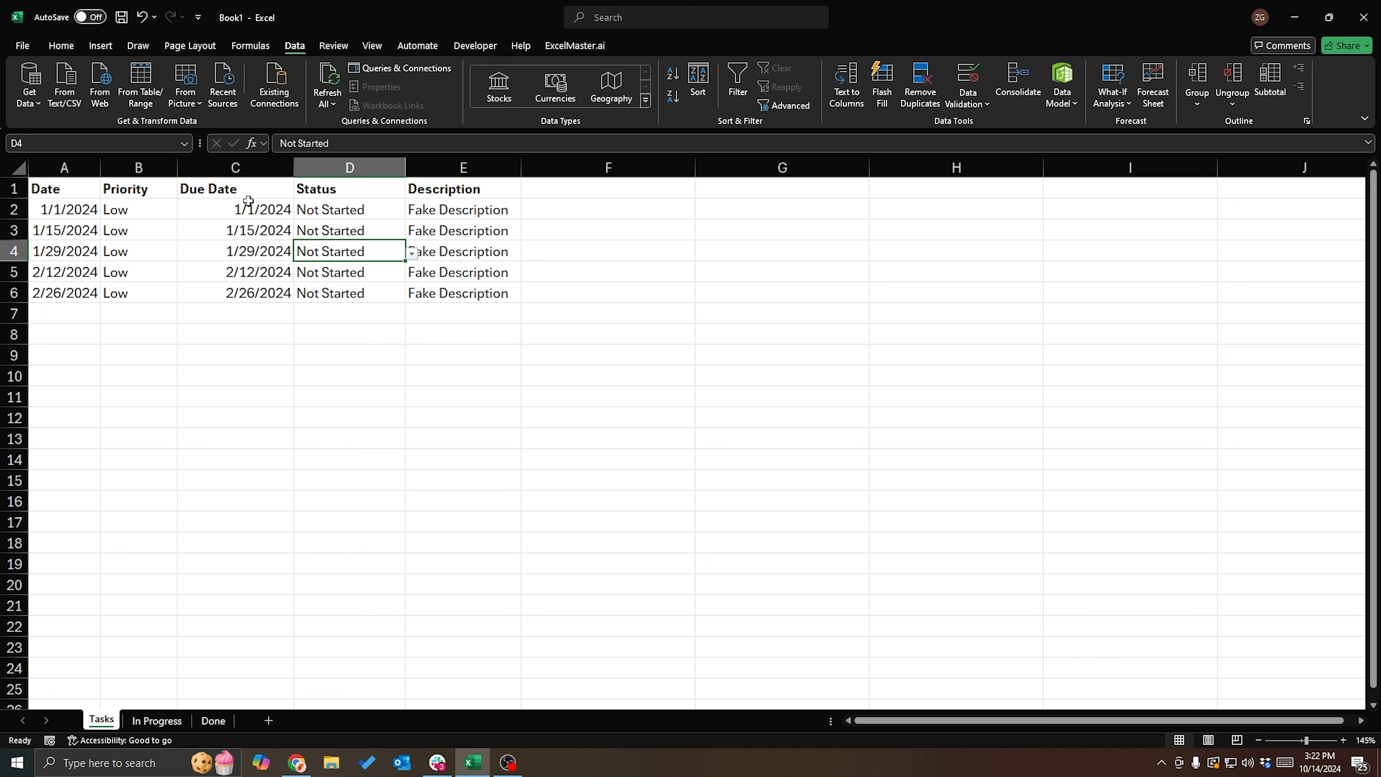
# Open the Visual Basic code window for the Tasks sheet and insert a new standard module into the project.
pyautogui.click(326, 167)
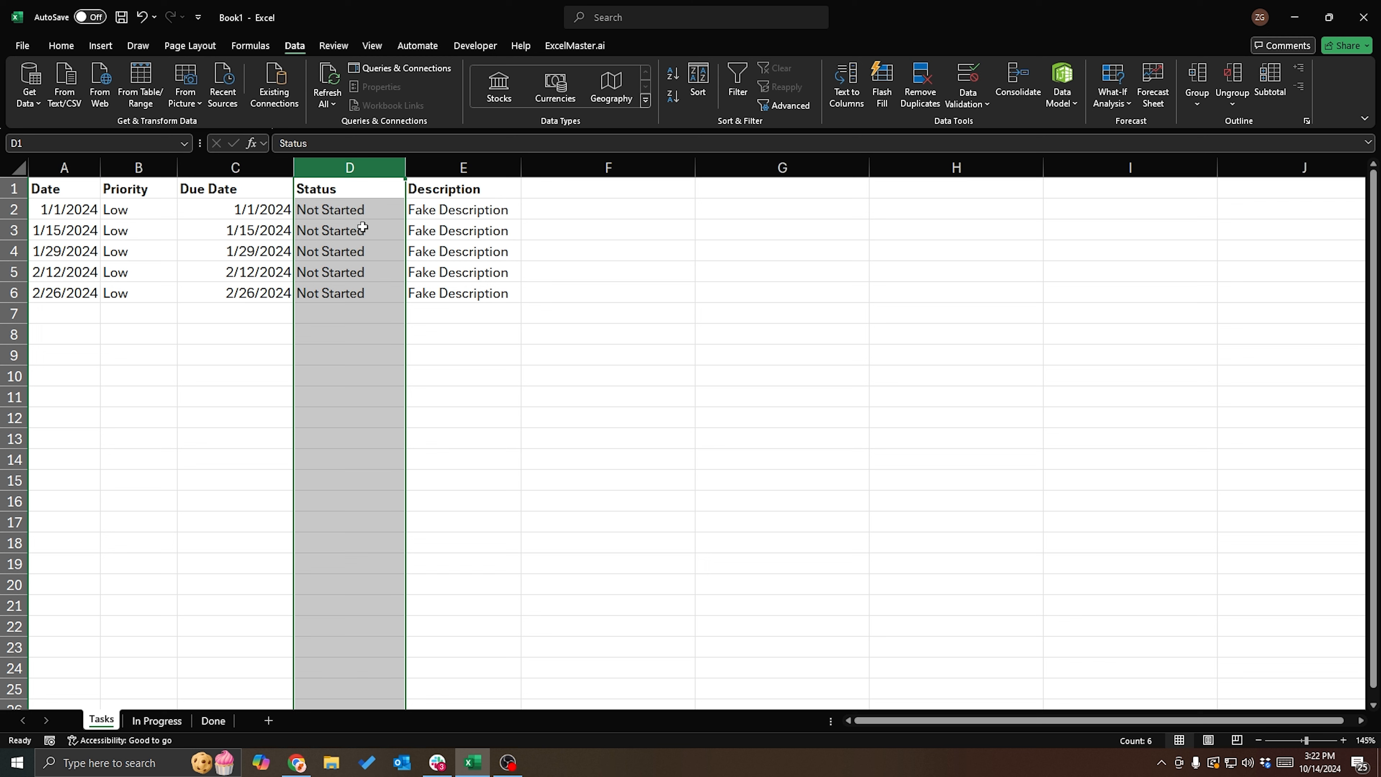
pyautogui.click(298, 336)
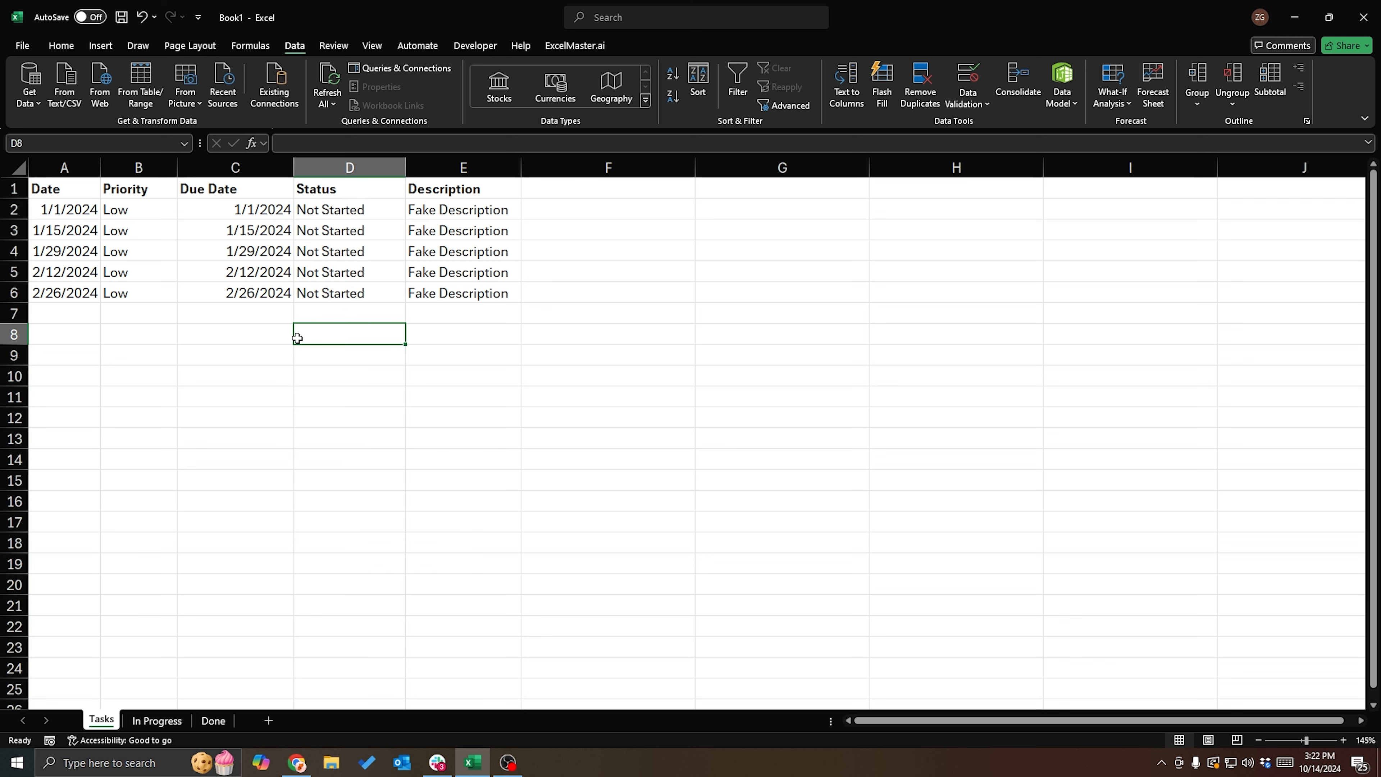
pyautogui.rightClick(102, 724)
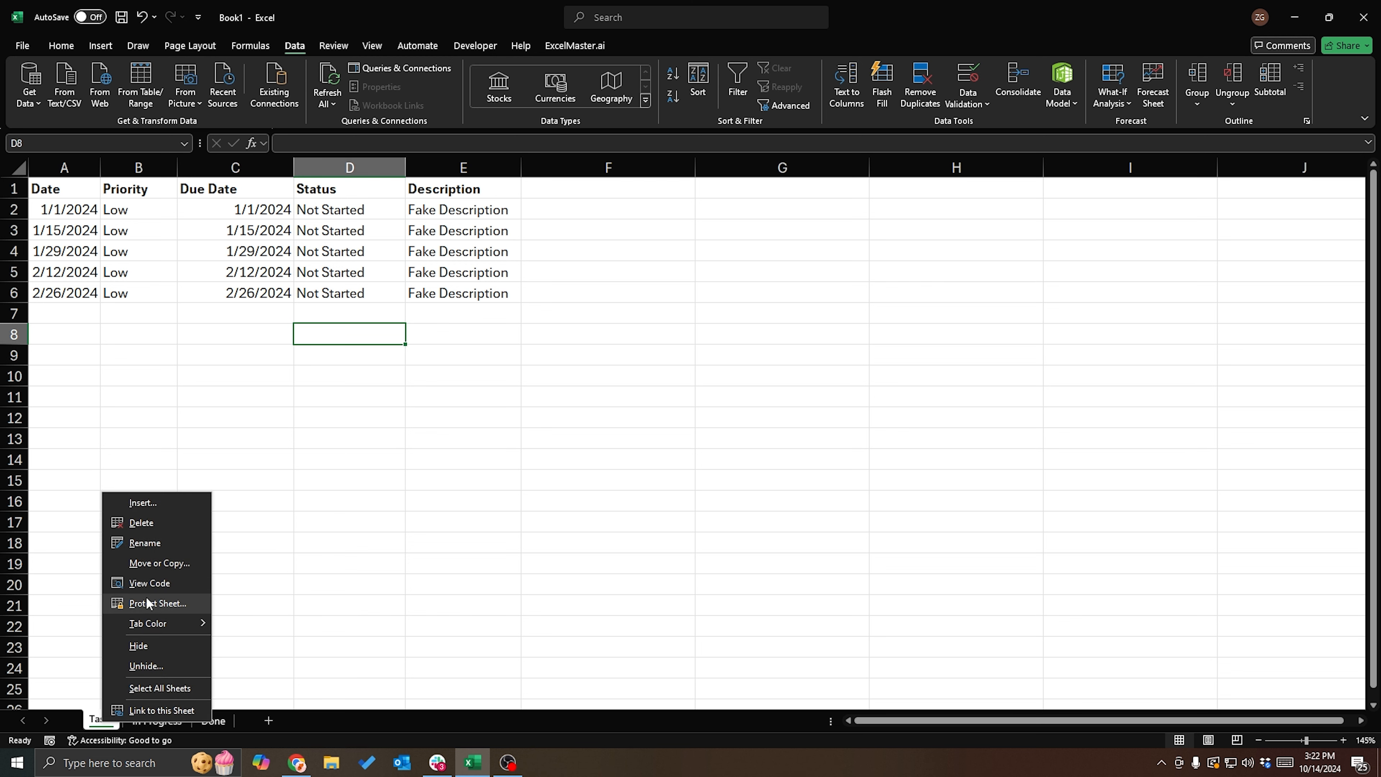
pyautogui.click(158, 584)
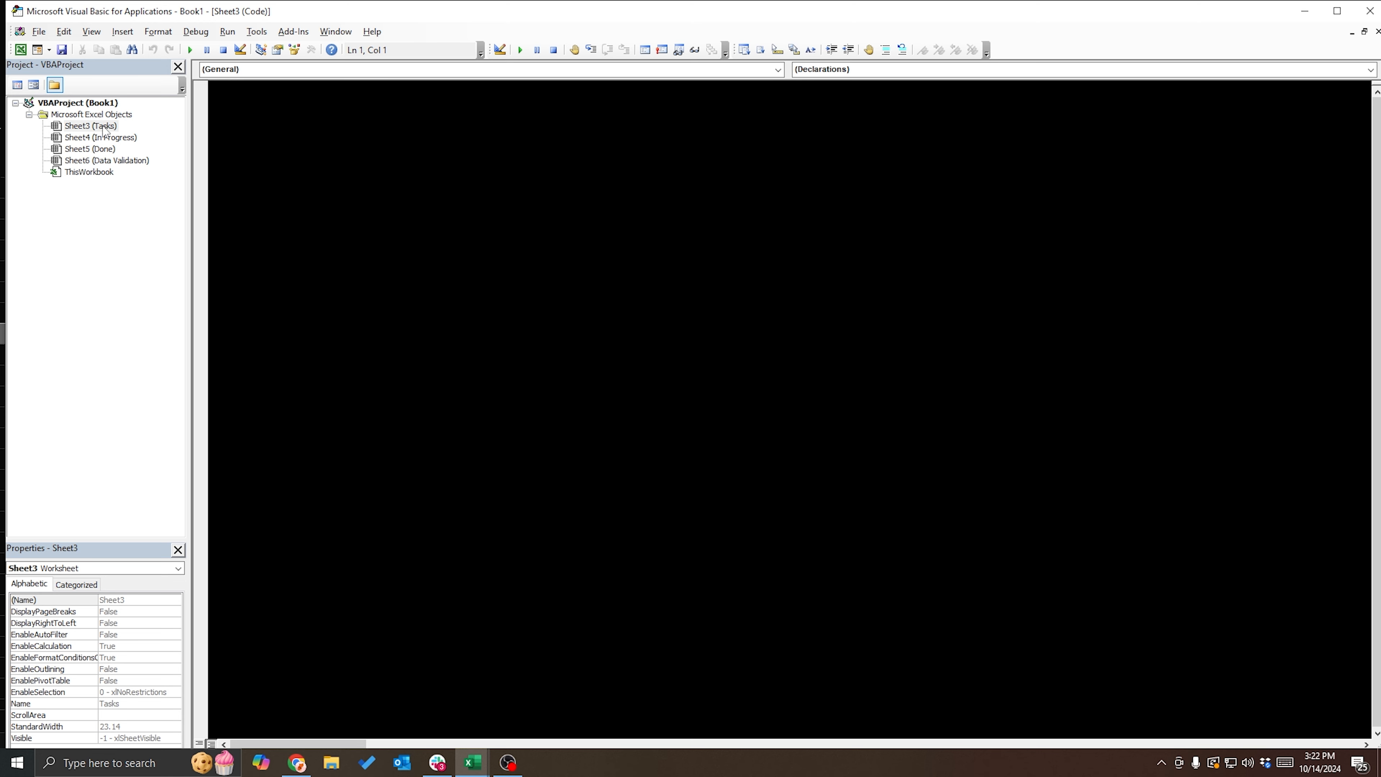
pyautogui.rightClick(74, 203)
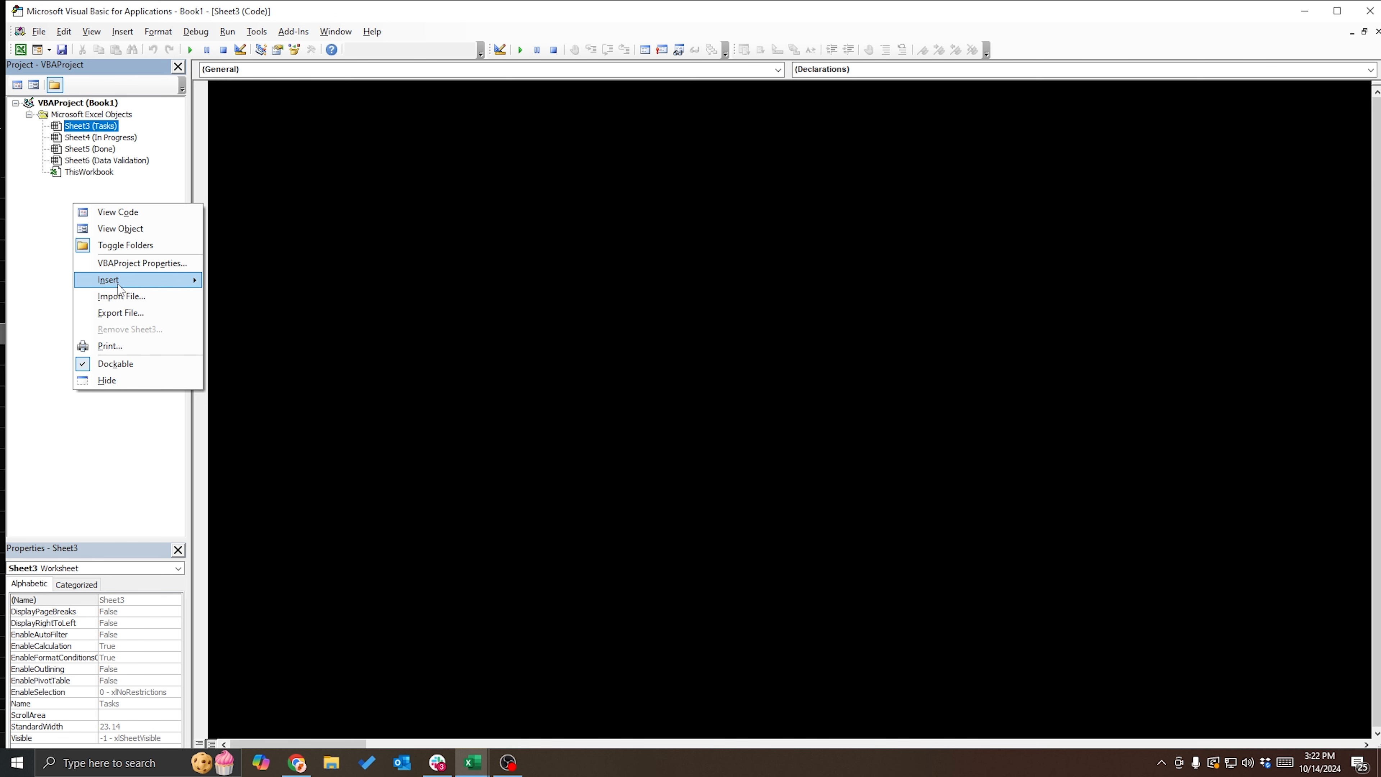
pyautogui.moveTo(179, 279)
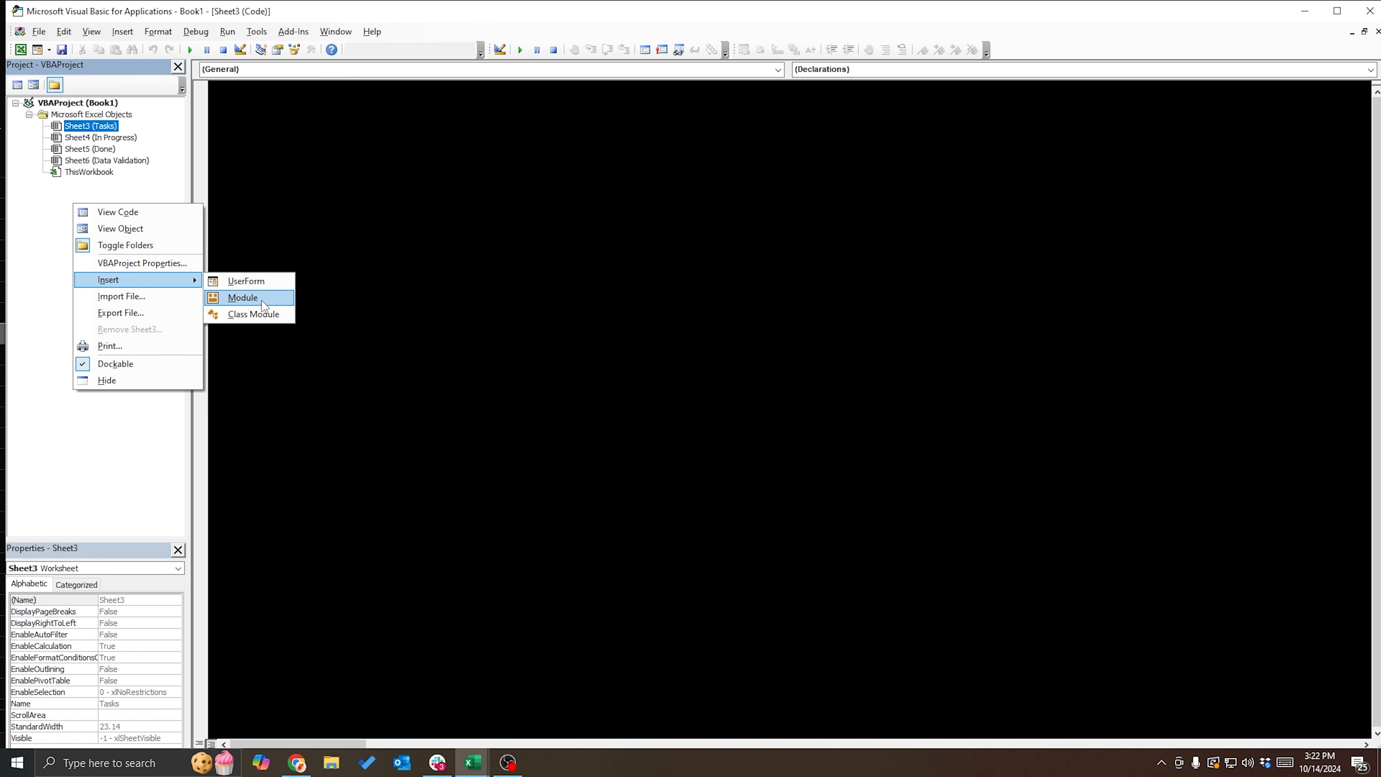
pyautogui.click(261, 300)
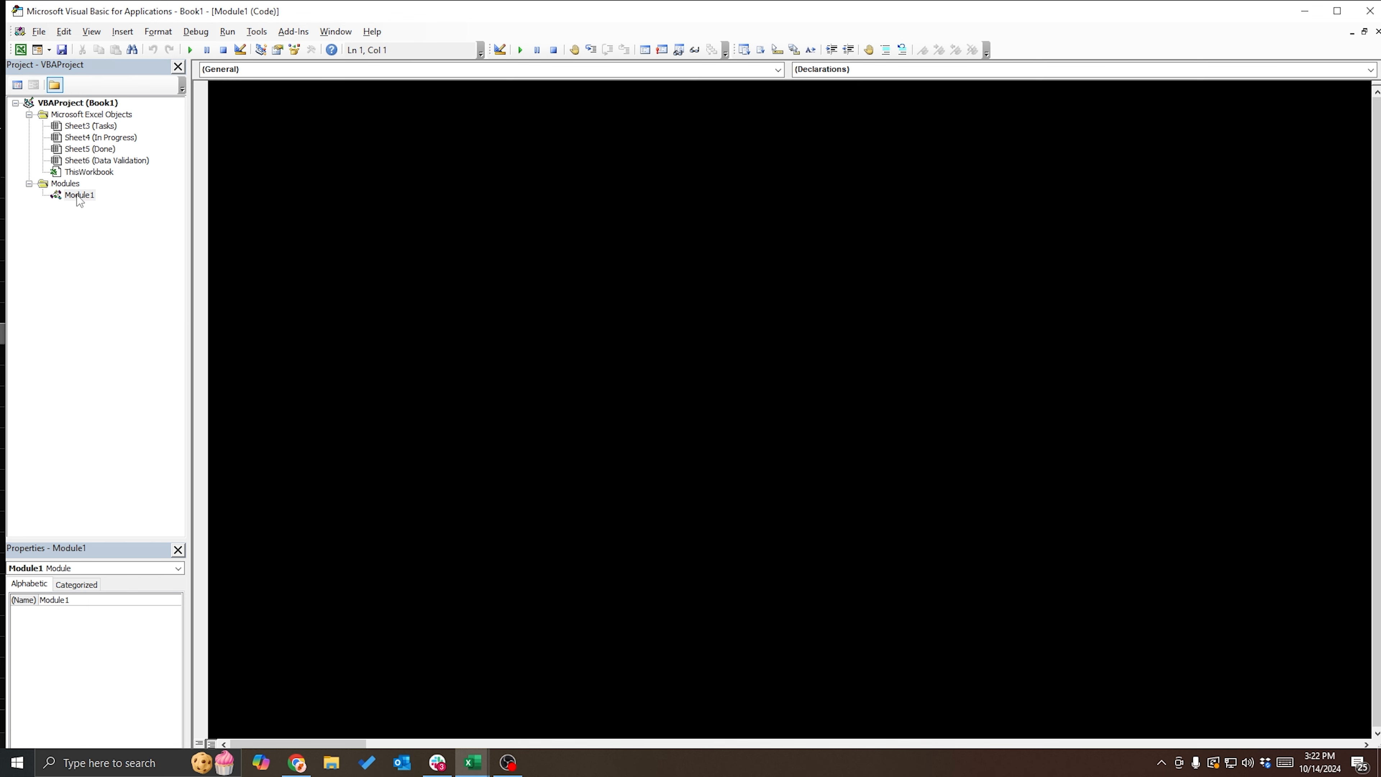
# Create the procedure Private Sub Worksheet_Change(ByVal Target As Range) in the Tasks sheet's code, with blank lines for its body.
pyautogui.doubleClick(109, 125)
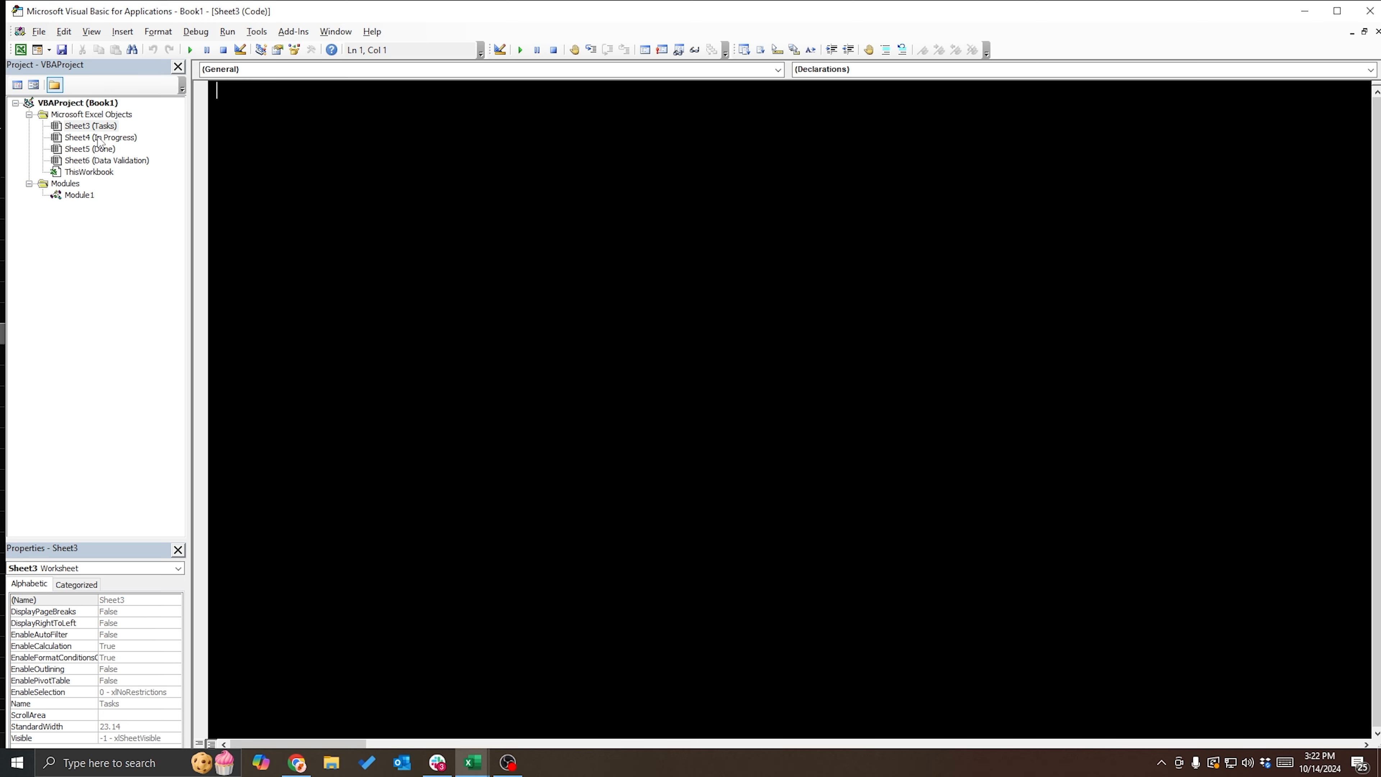
pyautogui.doubleClick(105, 125)
pyautogui.write('Private Sub Worksheet_Change(ByVal Target As Range)')
pyautogui.press('Return')
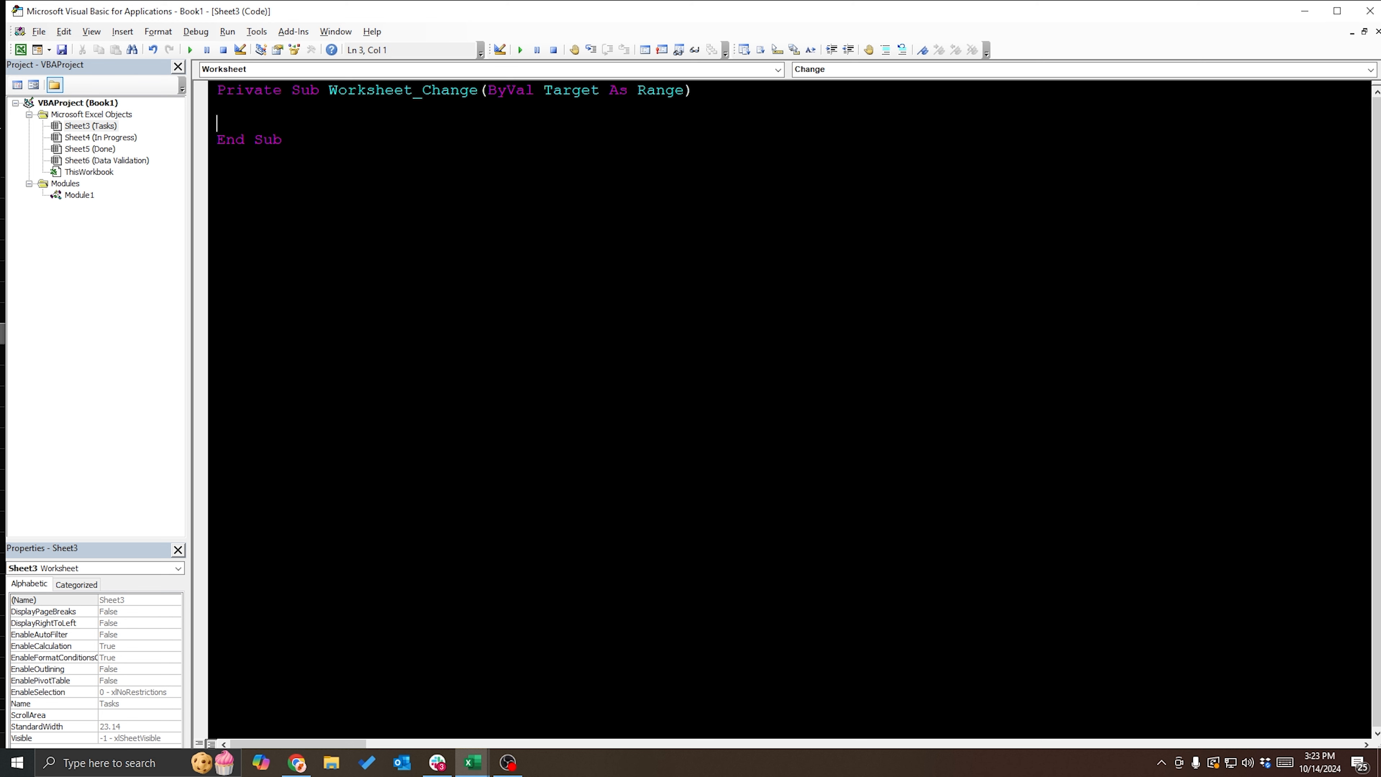
pyautogui.press('Return')
pyautogui.click(301, 128)
pyautogui.doubleClick(572, 91)
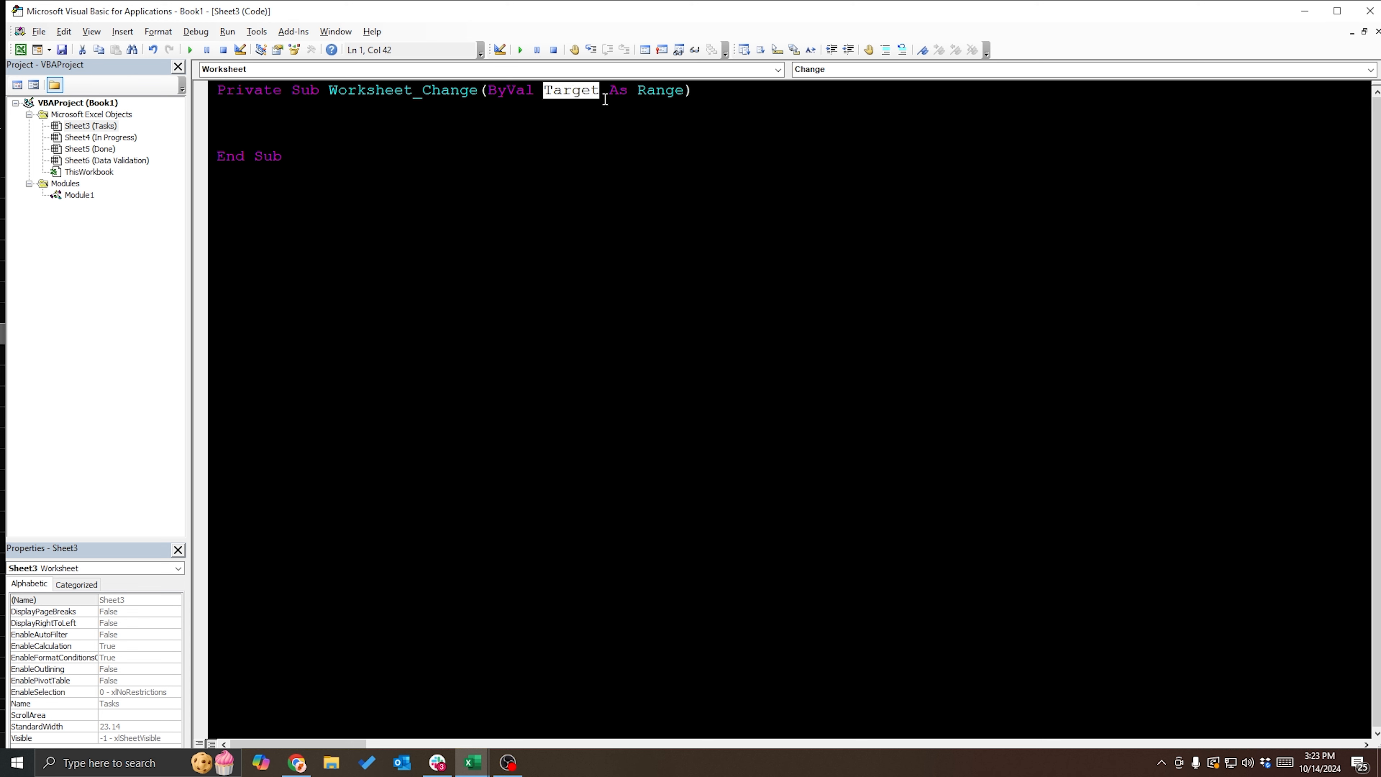
pyautogui.click(469, 130)
pyautogui.doubleClick(654, 90)
pyautogui.click(305, 130)
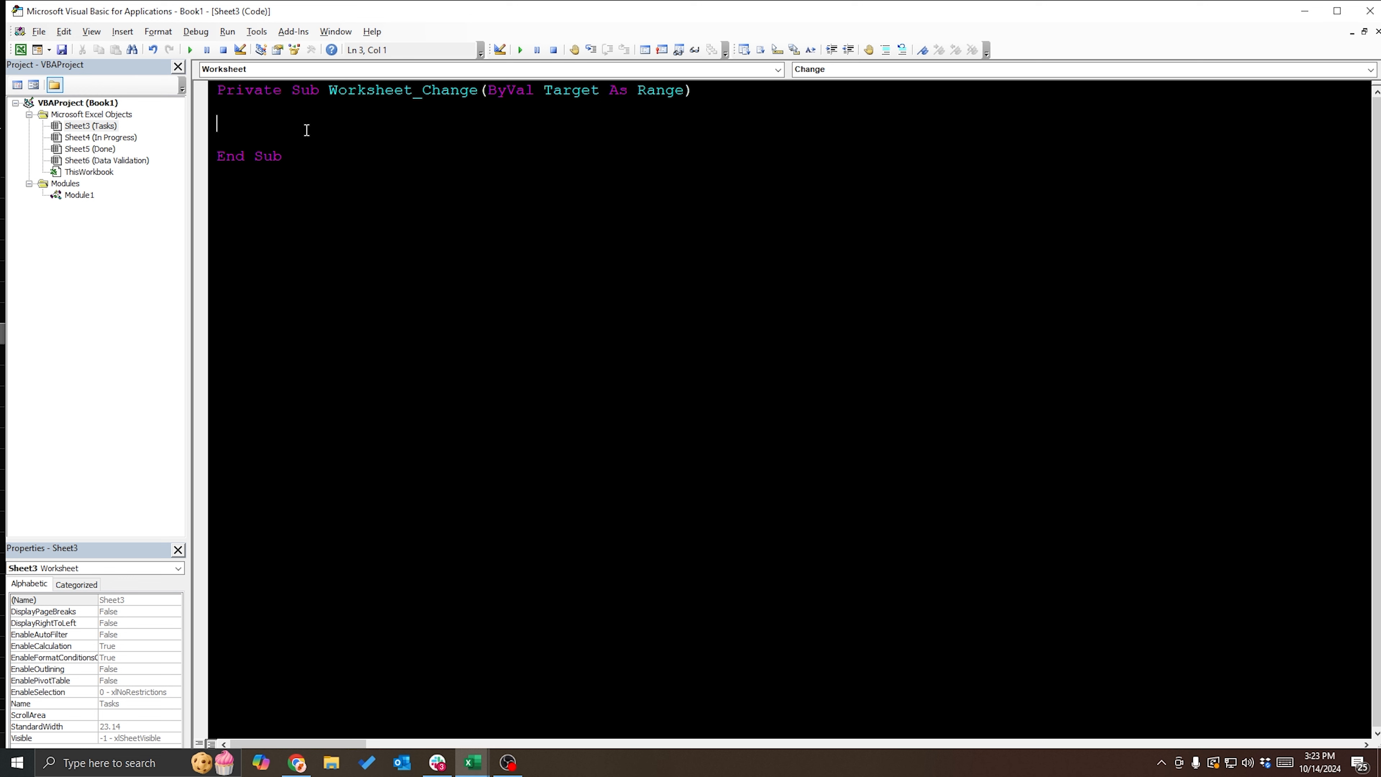